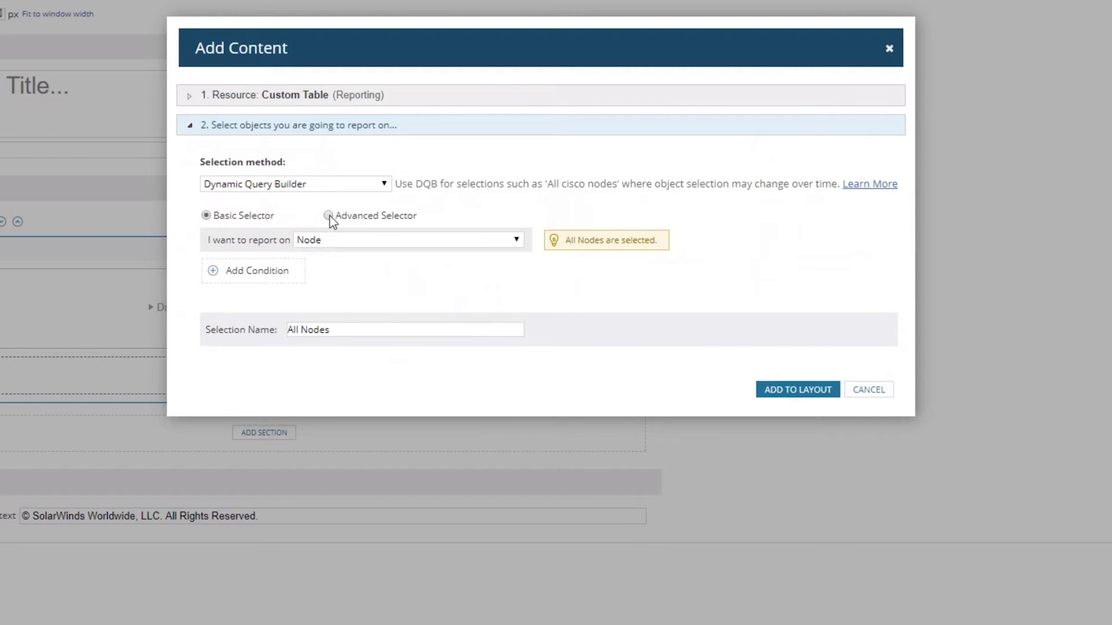
Step: Switch to the Advanced Selector and add Nodes Custom Properties > Decommissioned_Date as the first condition field
click(334, 216)
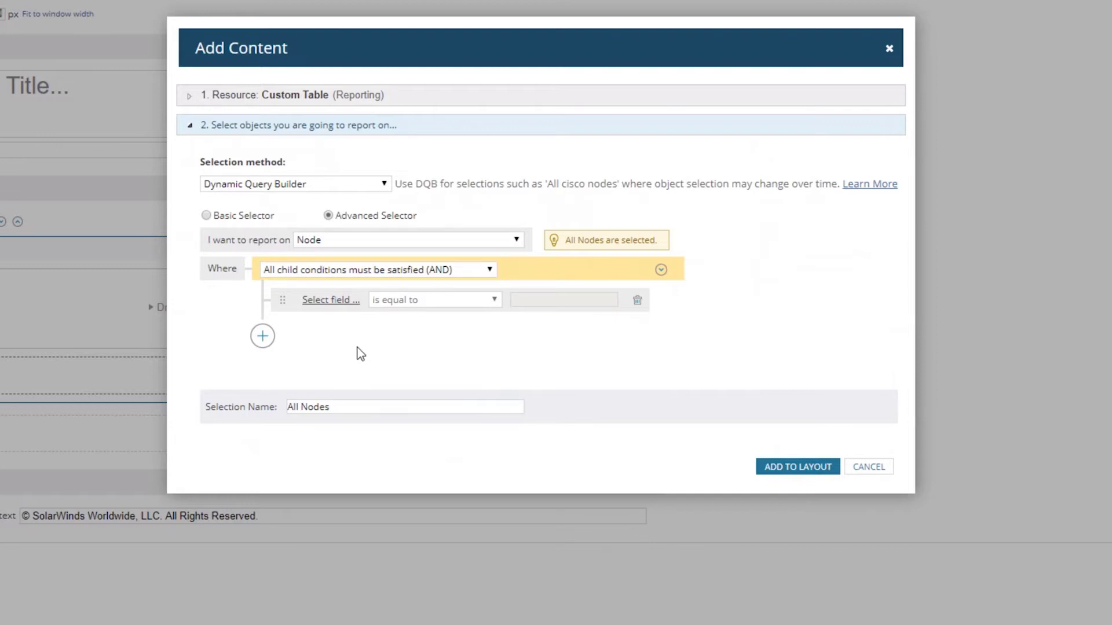
click(334, 305)
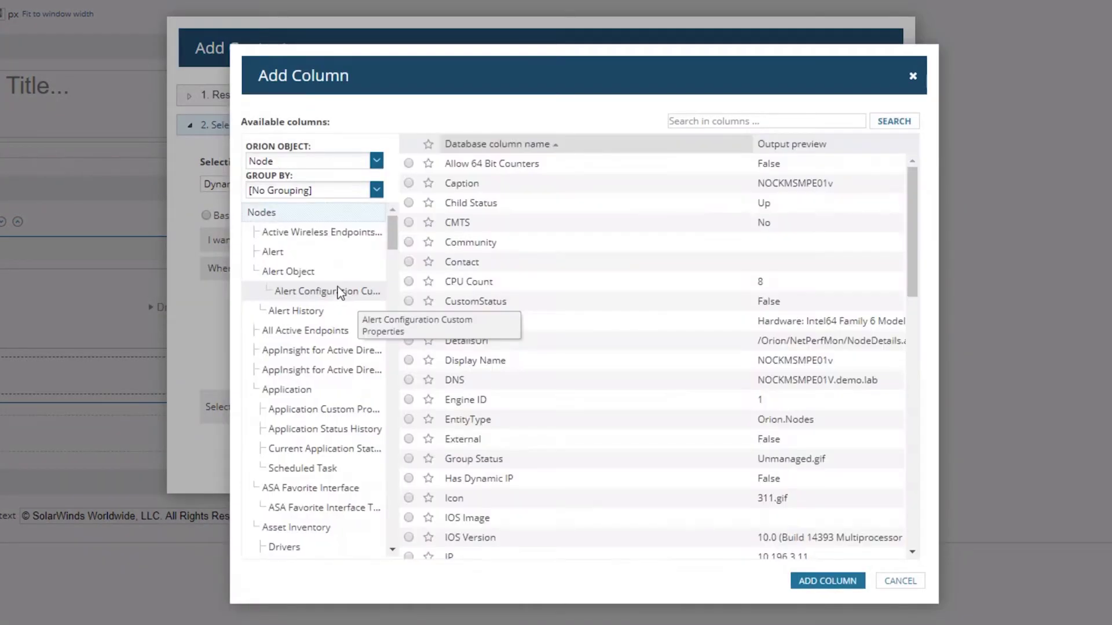
scroll(336, 301, down, 20)
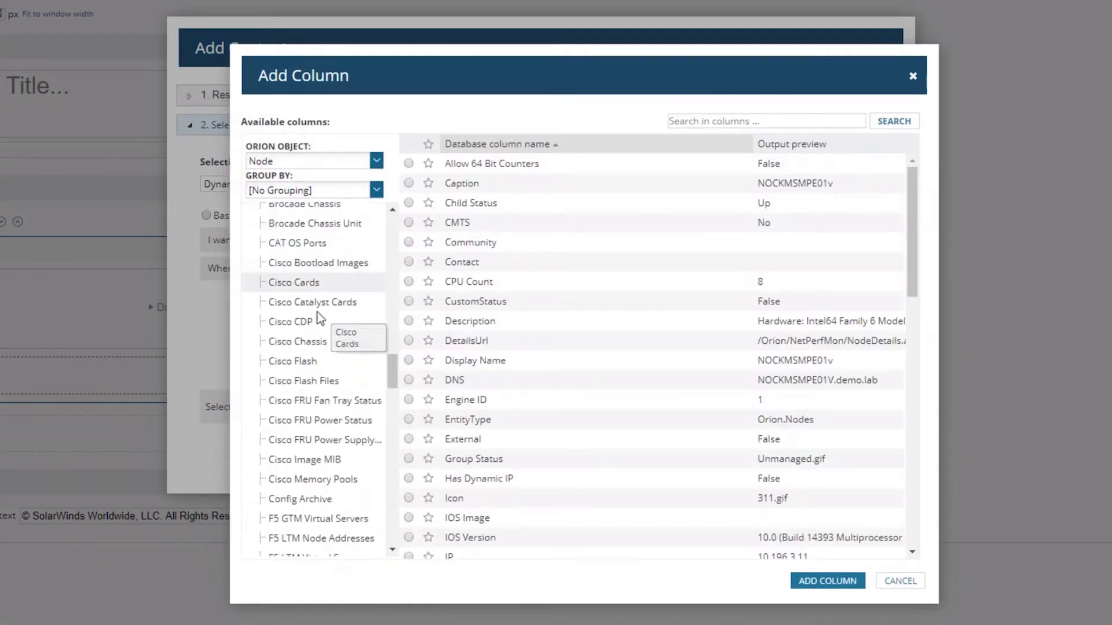
scroll(318, 324, down, 15)
scroll(314, 341, down, 2)
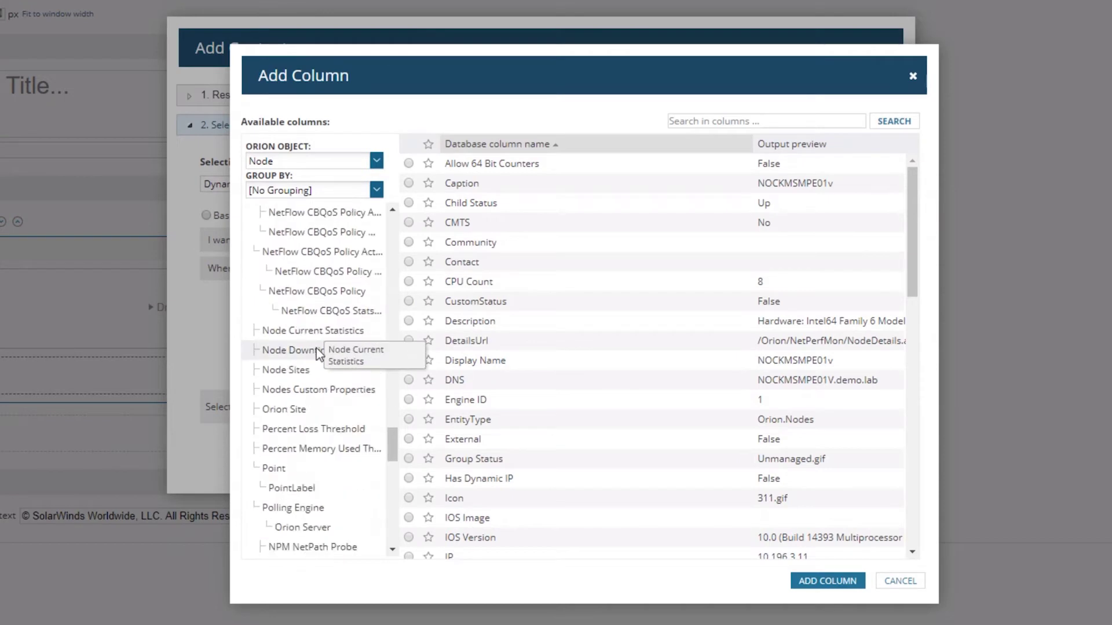
click(345, 393)
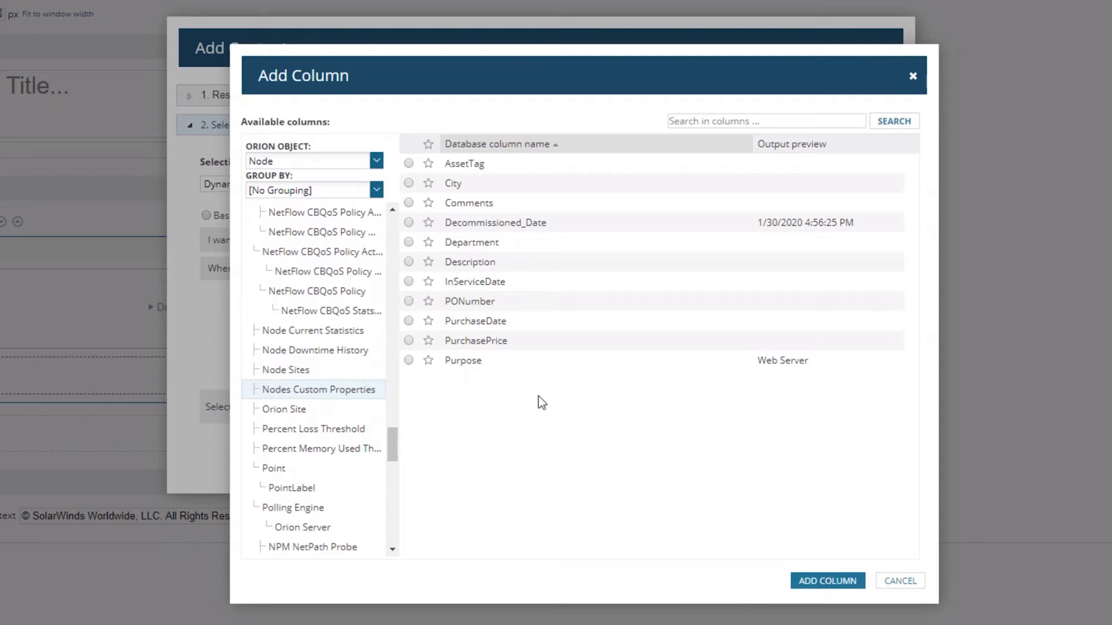
click(408, 224)
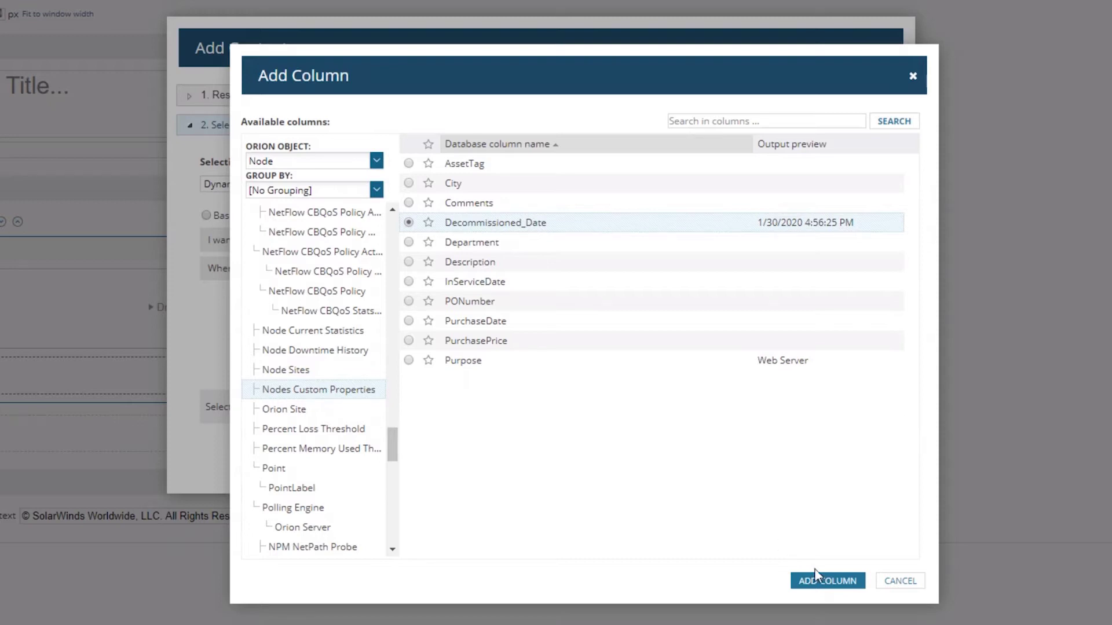
click(827, 582)
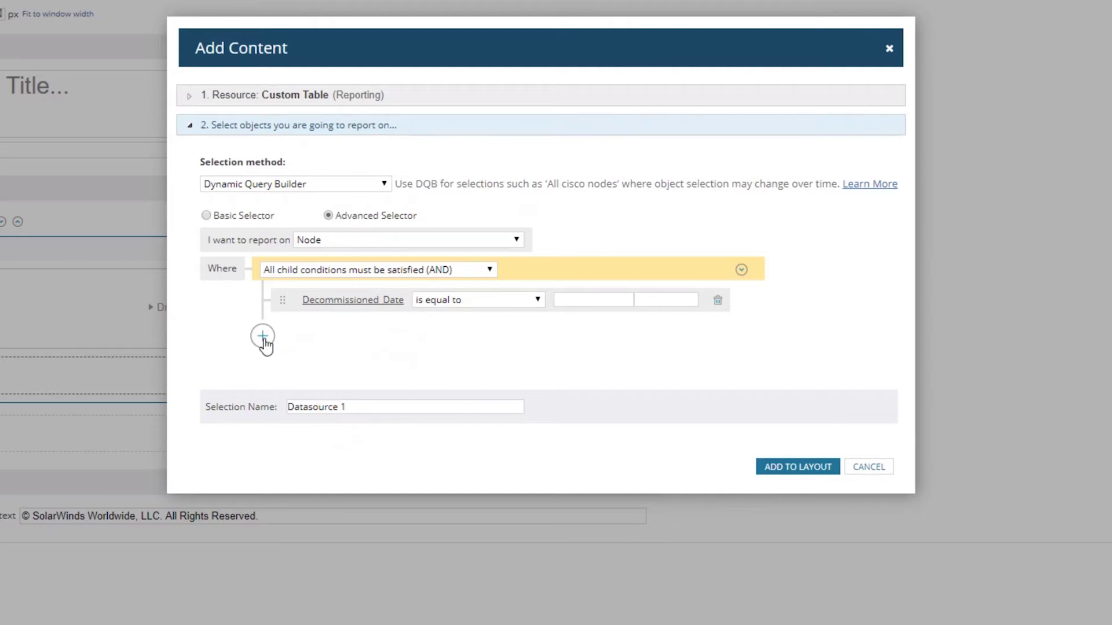
Step: Set the Decommissioned_Date condition to 'is empty' and add a second simple condition
click(512, 299)
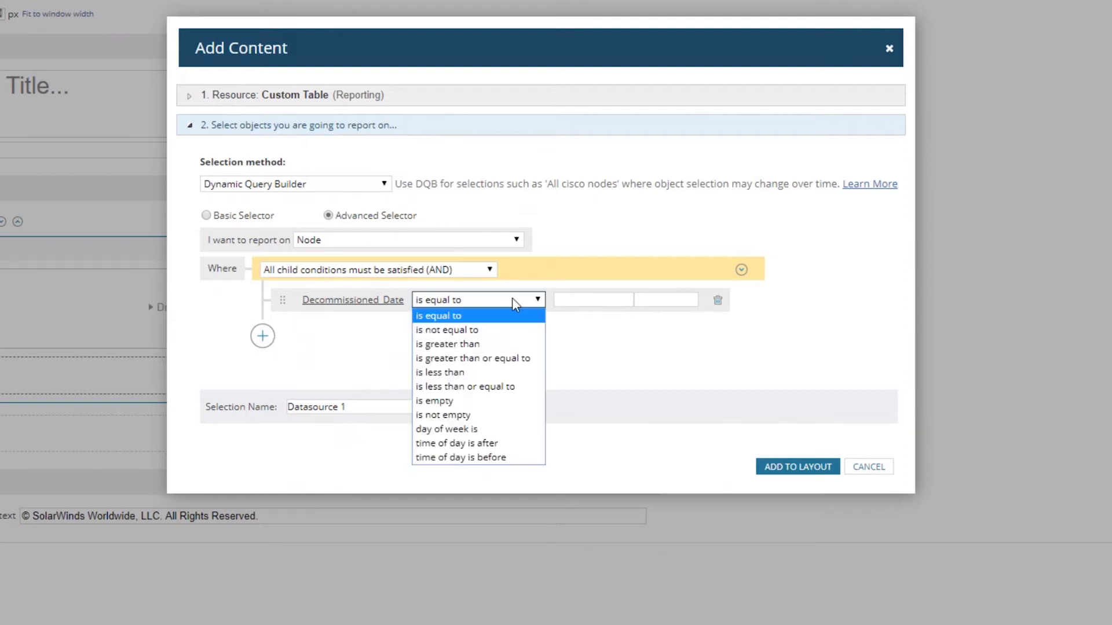
click(469, 400)
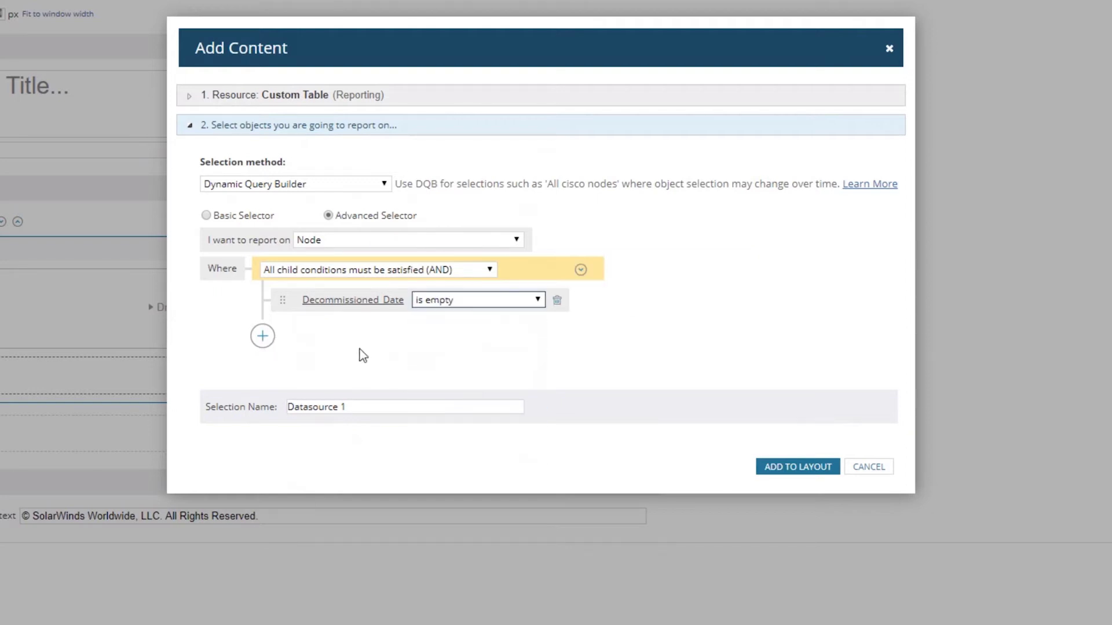
click(262, 336)
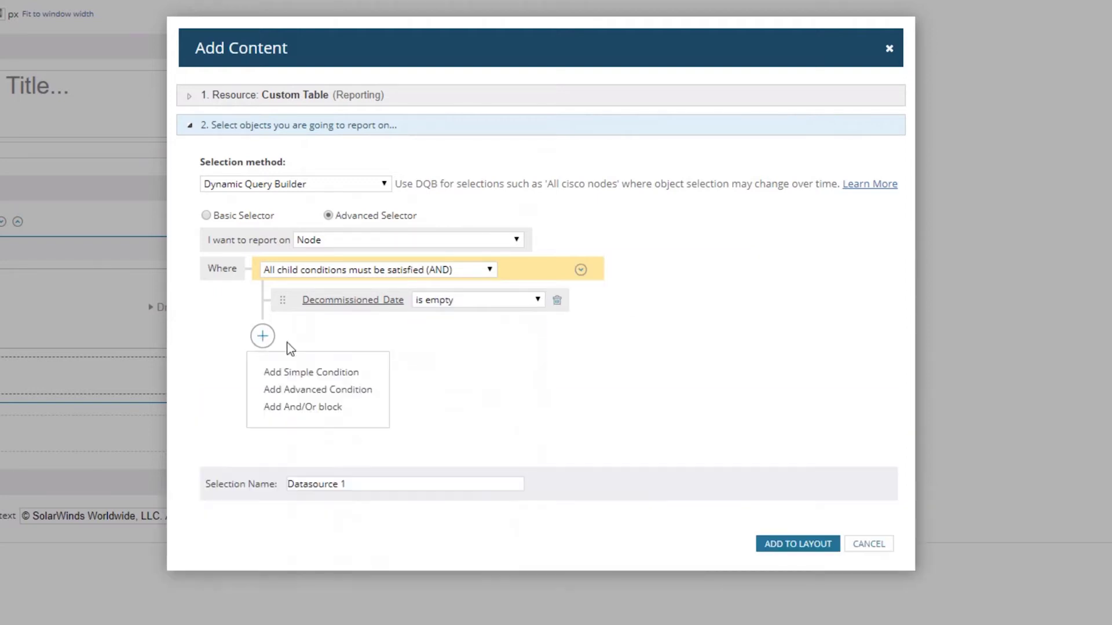
click(297, 372)
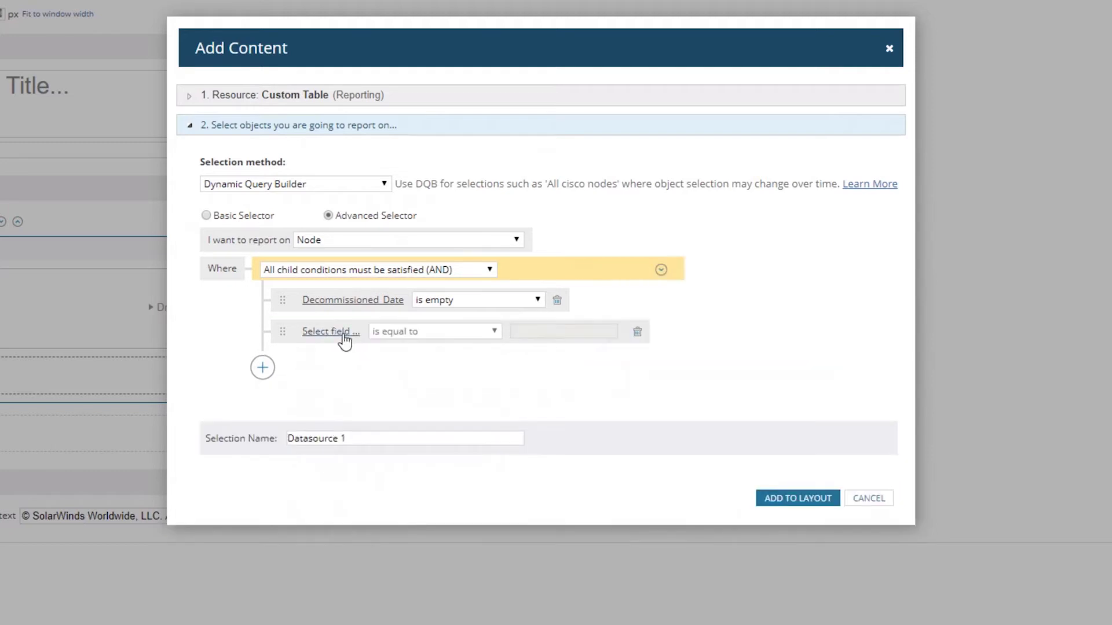
click(262, 368)
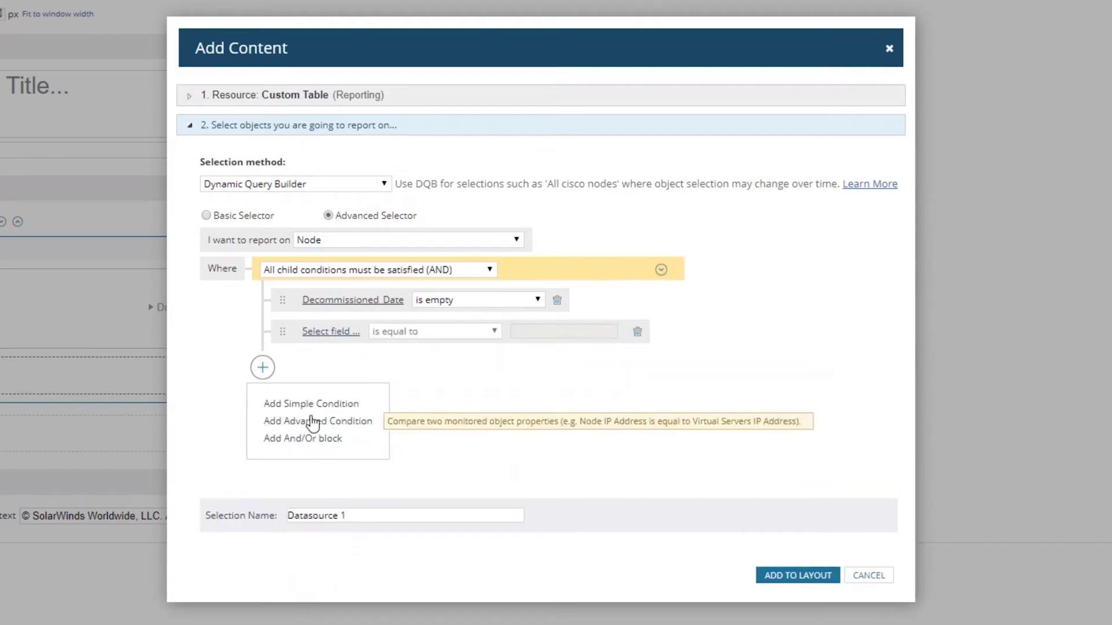
click(356, 366)
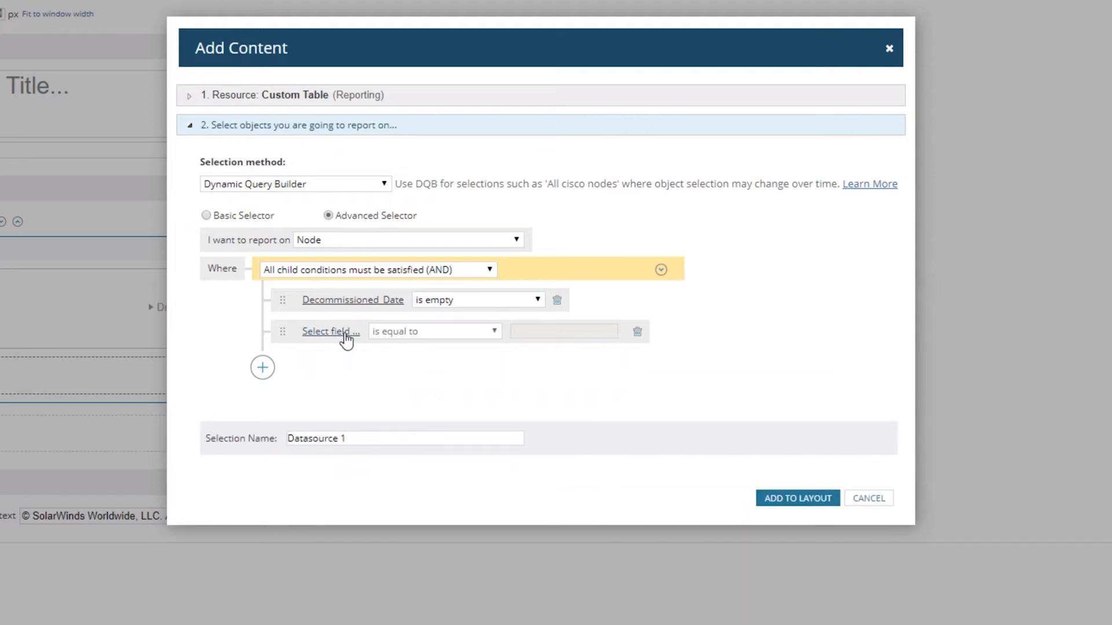
Step: Use Nodes Custom Properties > Purpose as the second condition's field
click(345, 333)
scroll(328, 352, down, 10)
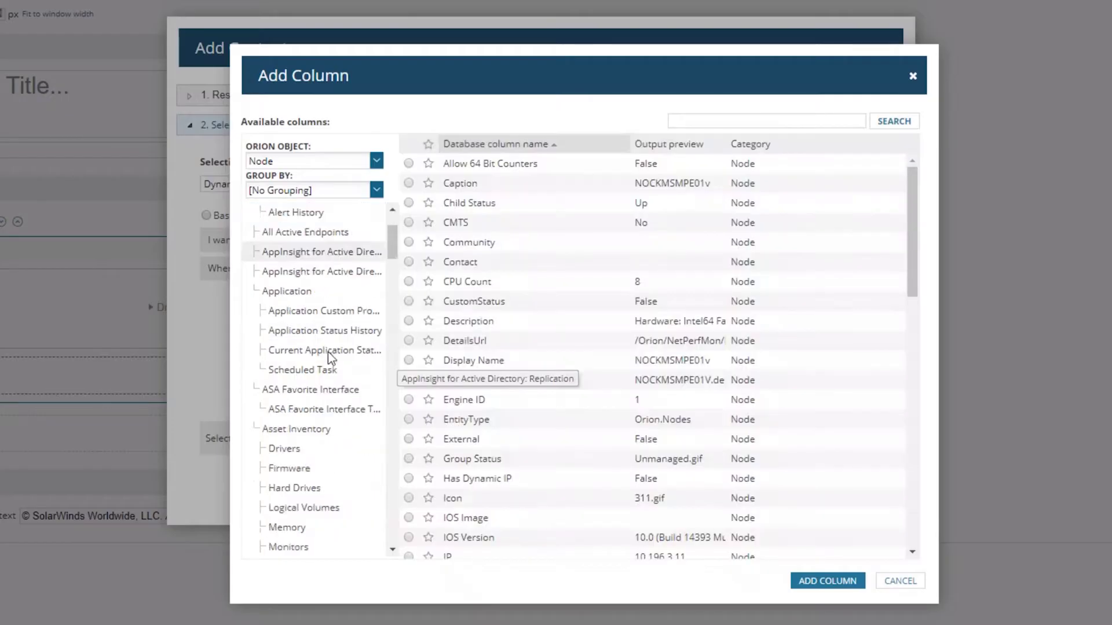
scroll(325, 351, down, 15)
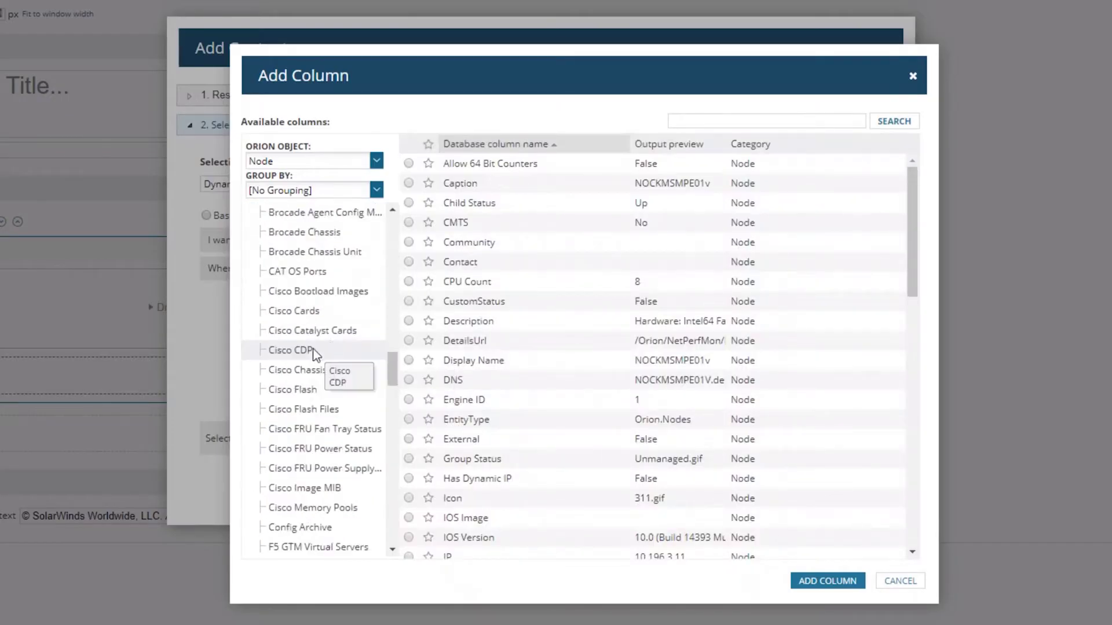
scroll(314, 363, down, 4)
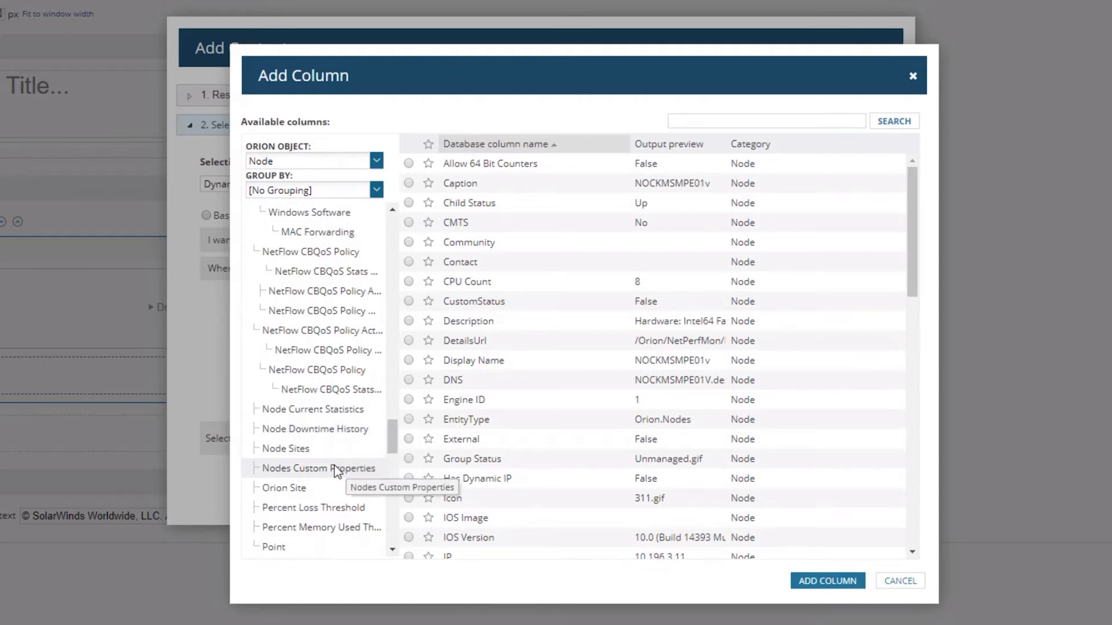
click(335, 466)
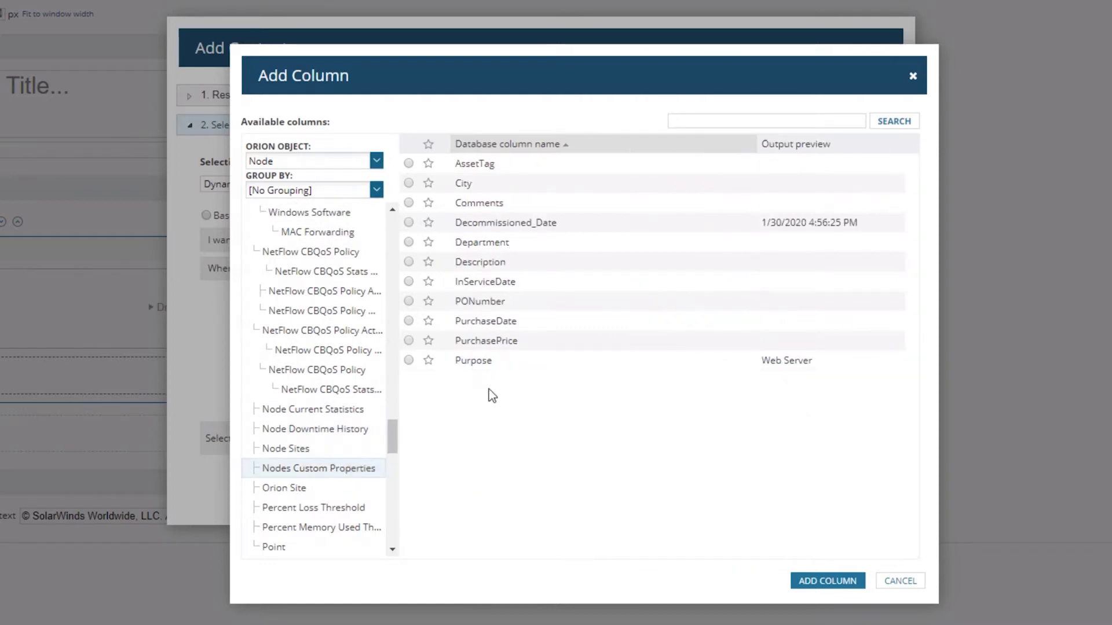
click(408, 360)
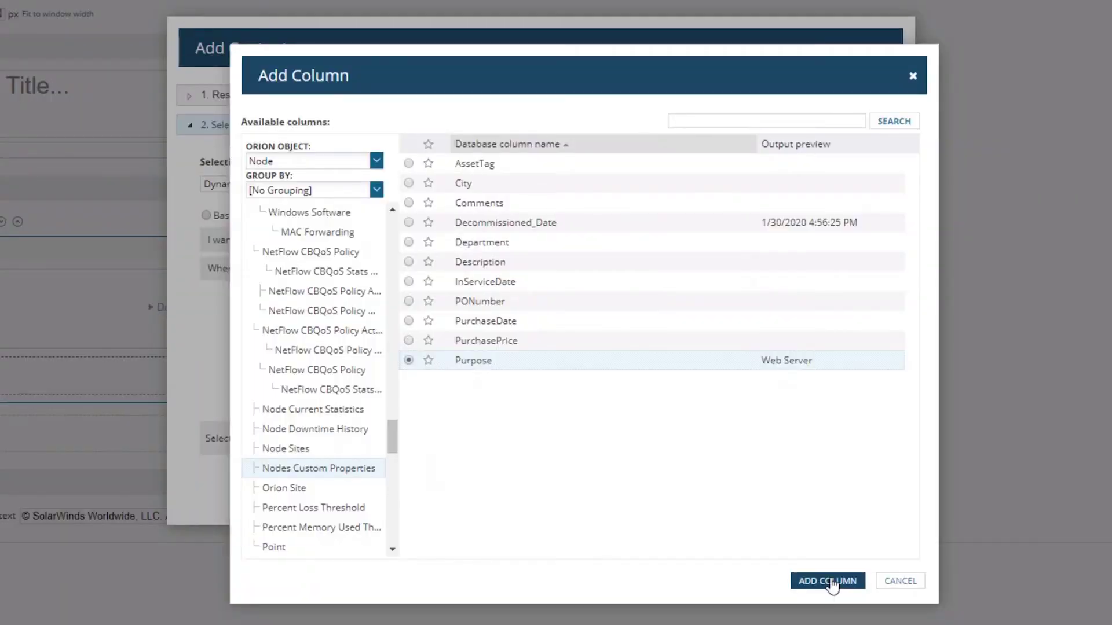
click(828, 581)
Step: Set Purpose to 'is empty' and require at least one child condition to be satisfied (OR)
click(413, 332)
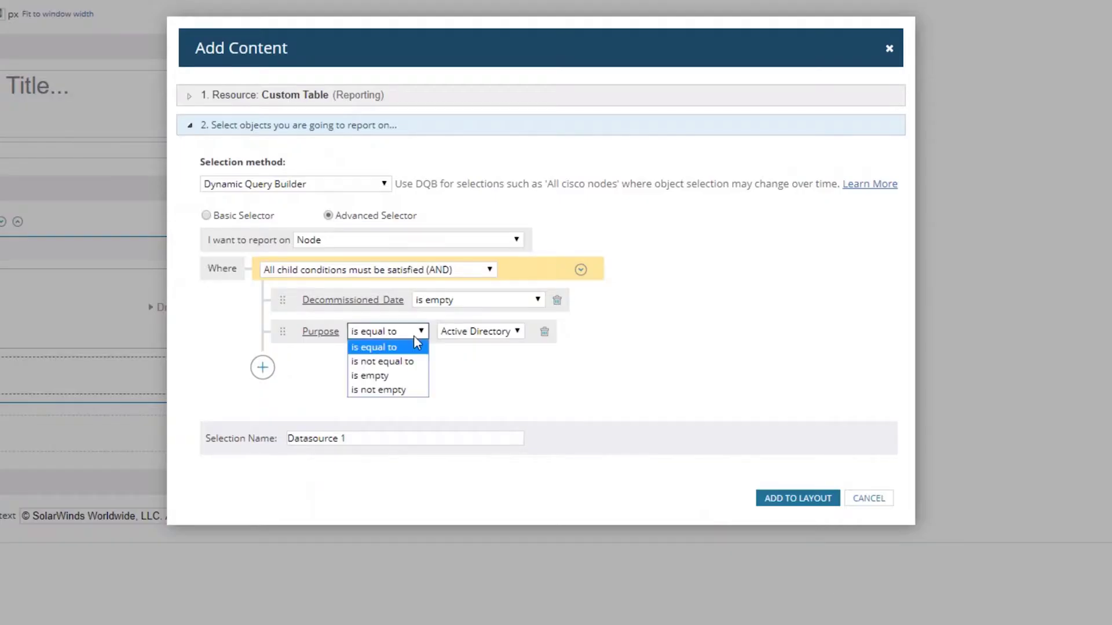
click(404, 376)
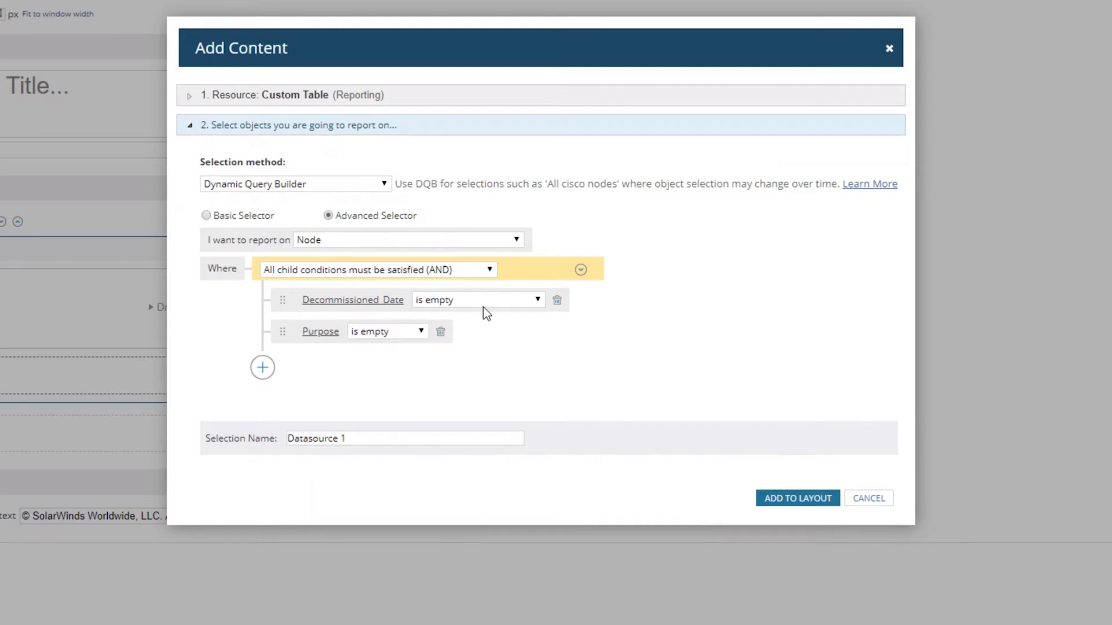
click(472, 271)
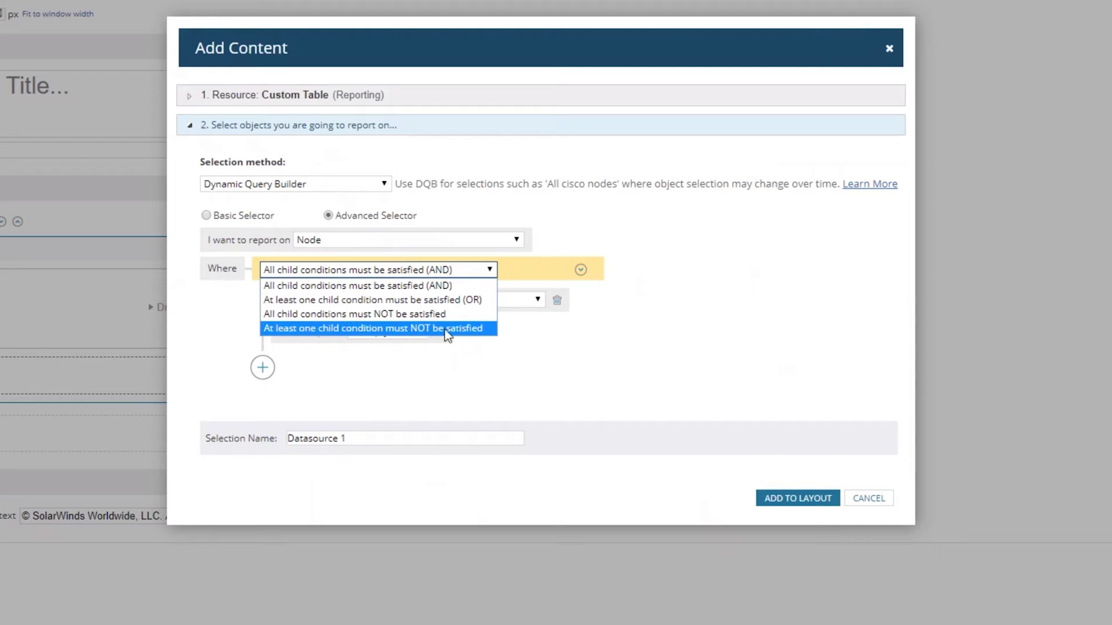
click(472, 300)
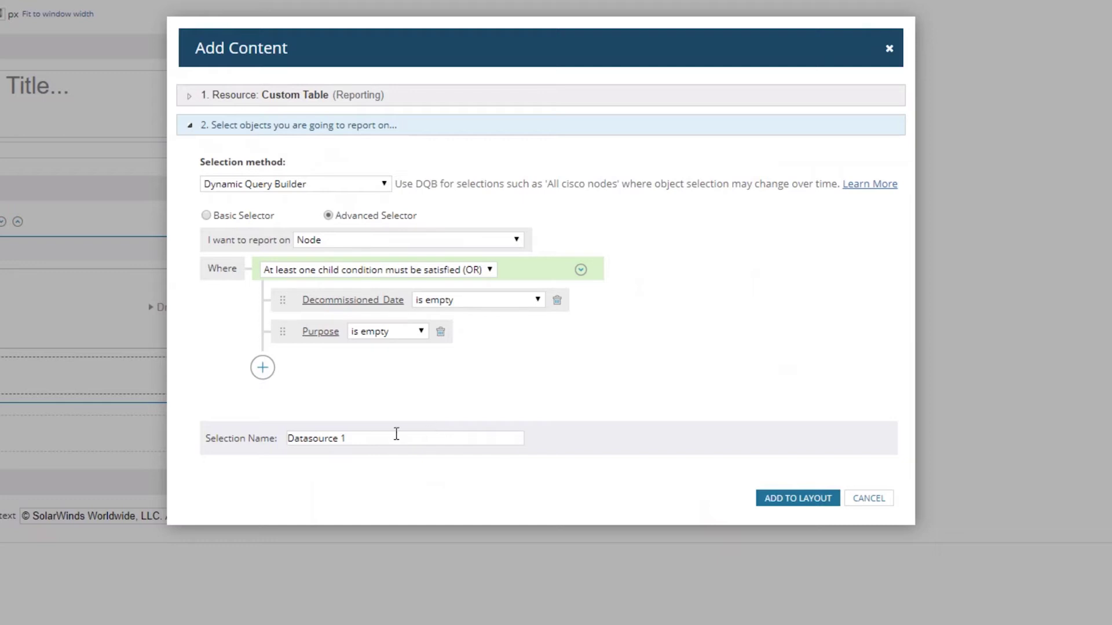
drag(383, 439, 244, 439)
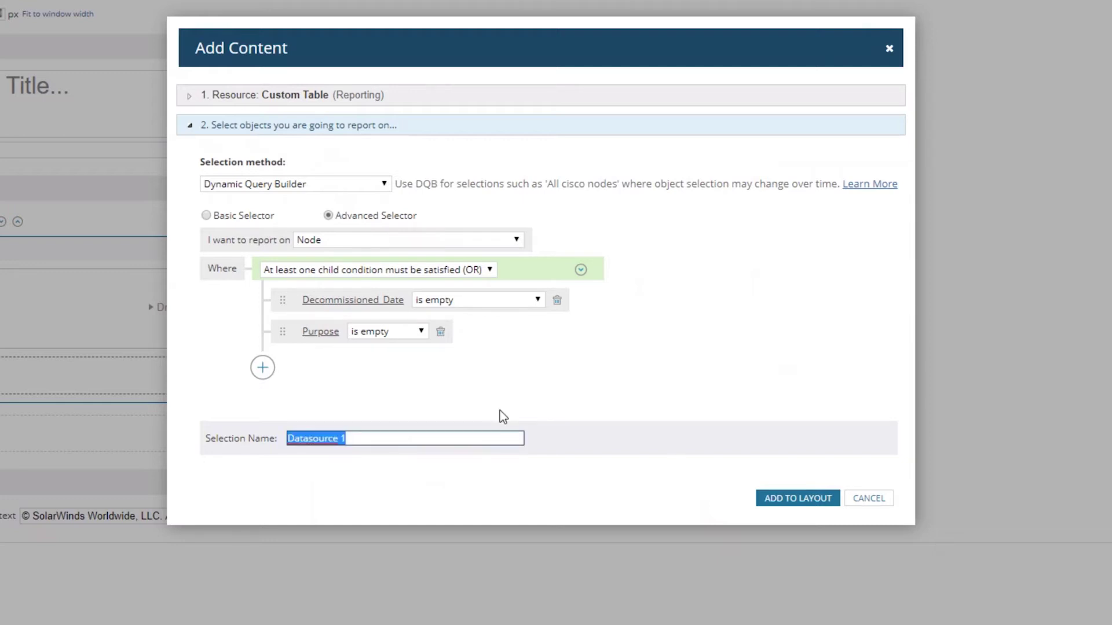
Step: Enter 'Nodes with Empty CPs' as the Selection Name and dismiss the autofill suggestion
text(N)
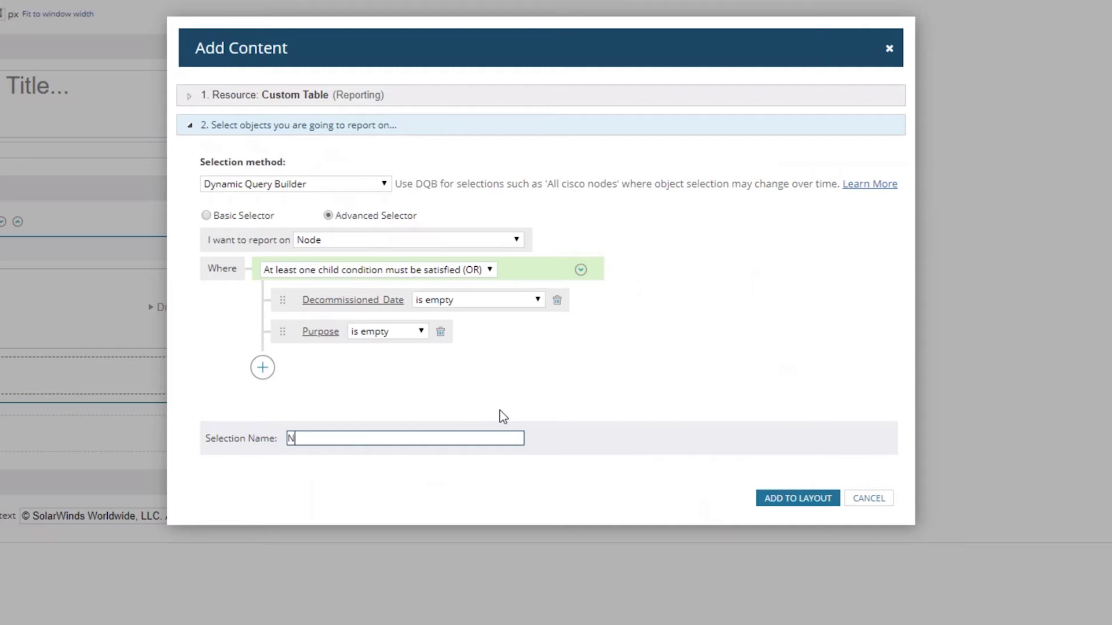
text(odes with Em)
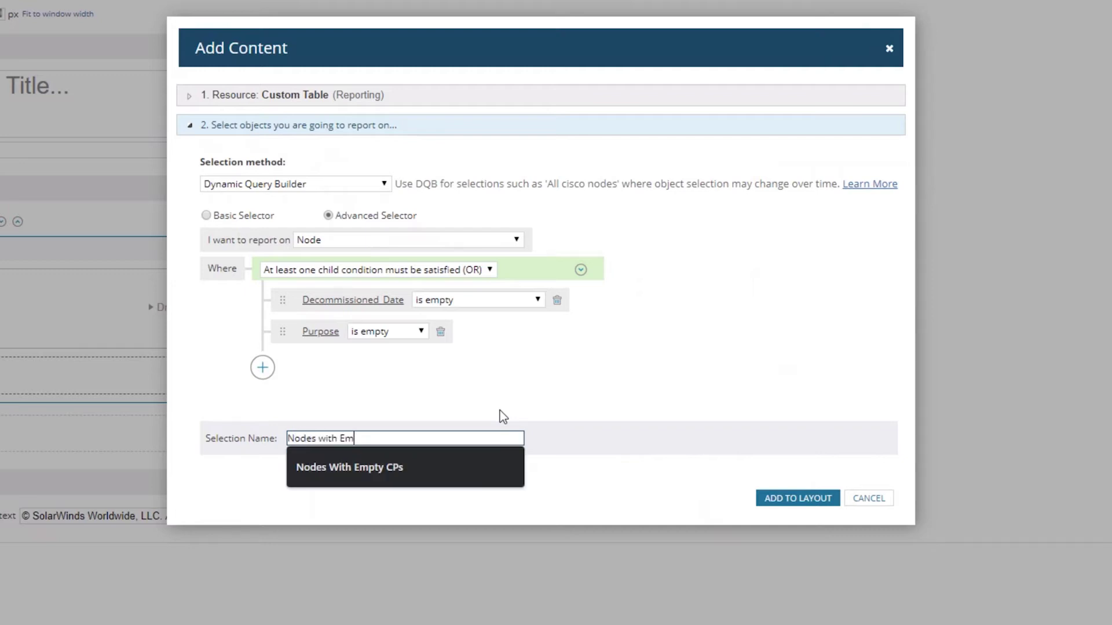
text(pty CPs)
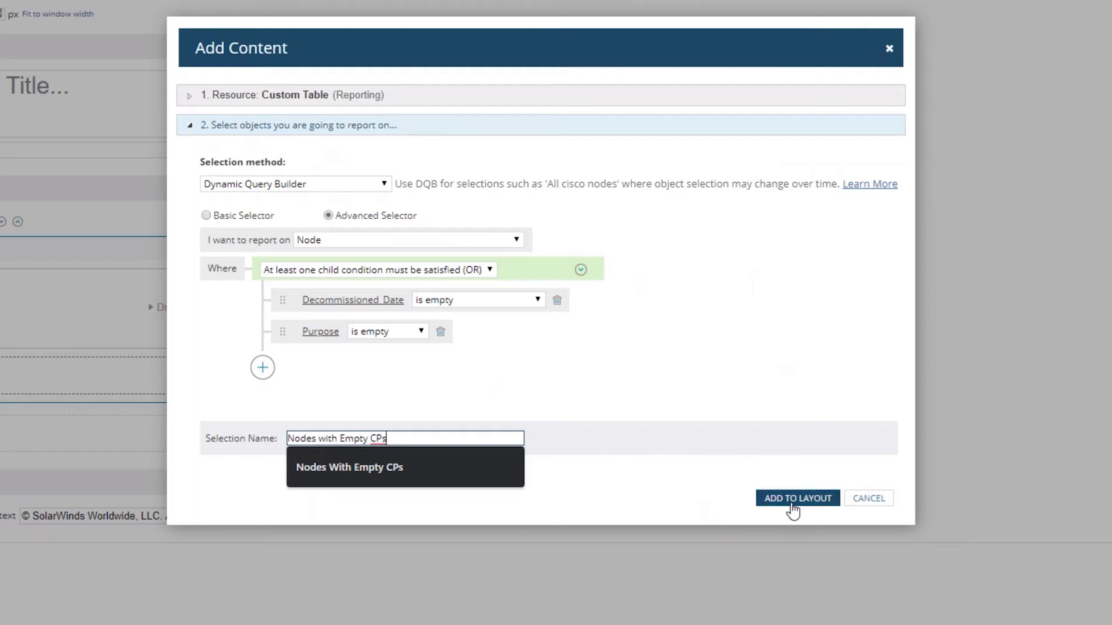
click(789, 507)
click(731, 463)
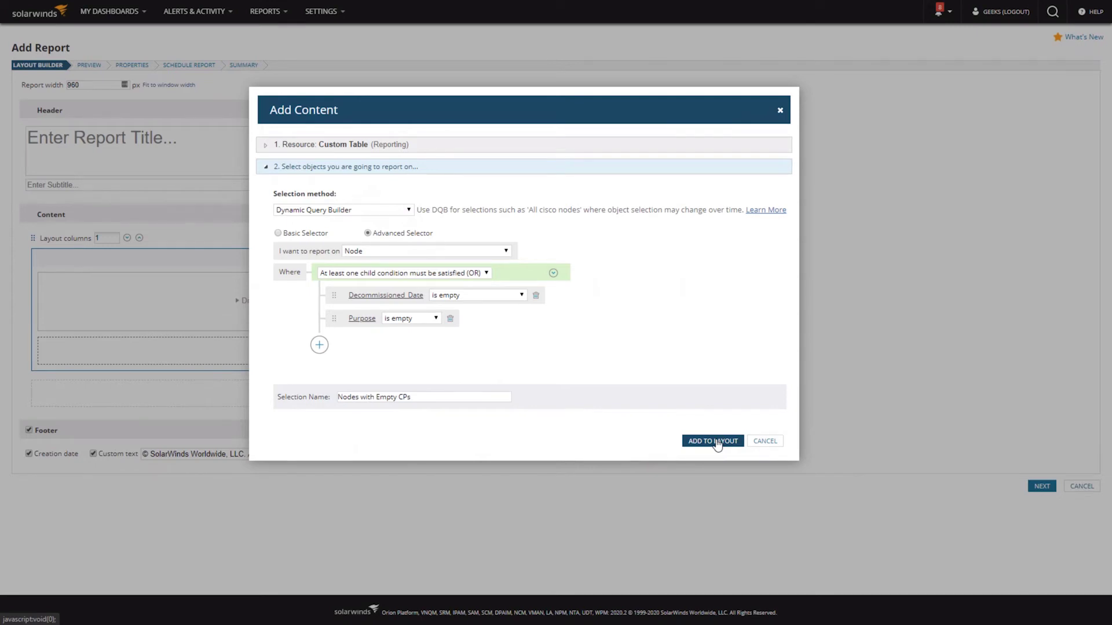
Step: Add the custom table to the layout and choose the Caption and Decommissioned_Date columns
click(713, 441)
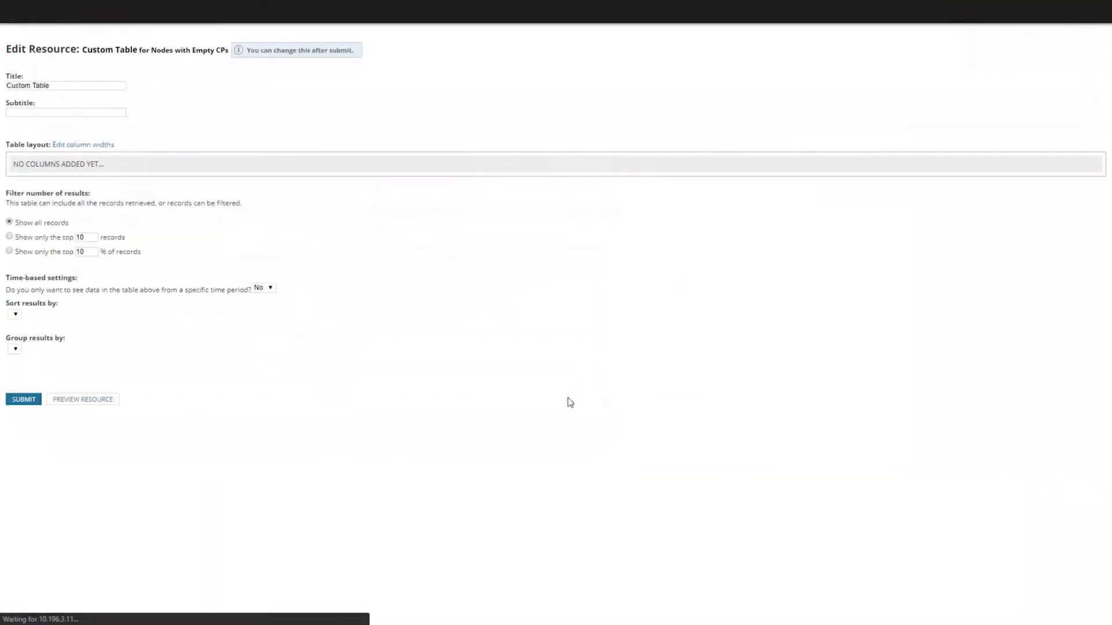
click(142, 166)
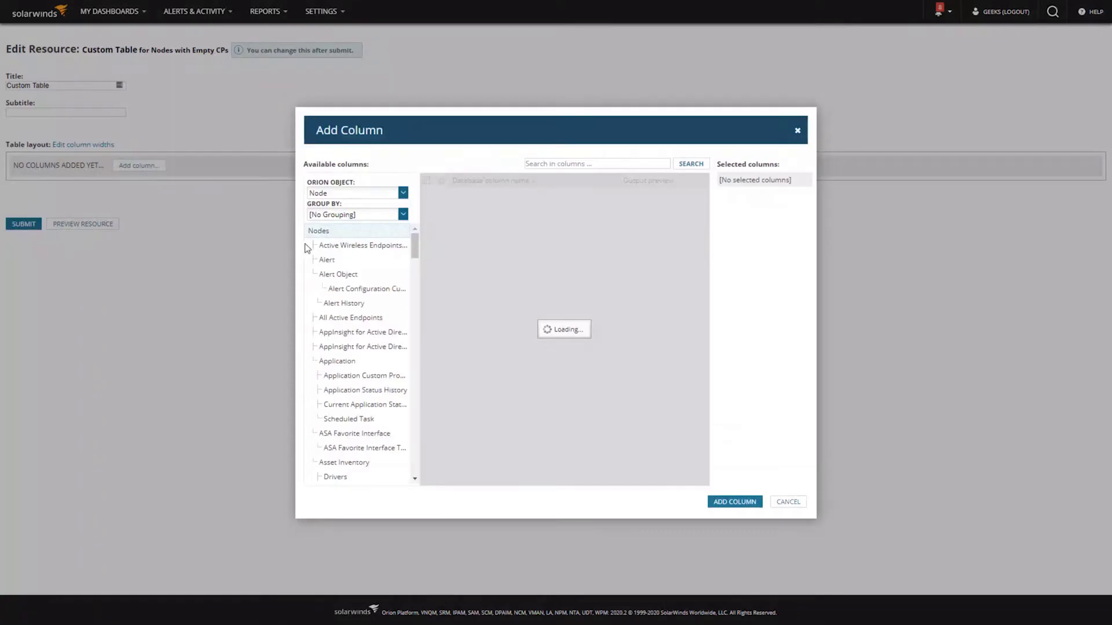
click(426, 209)
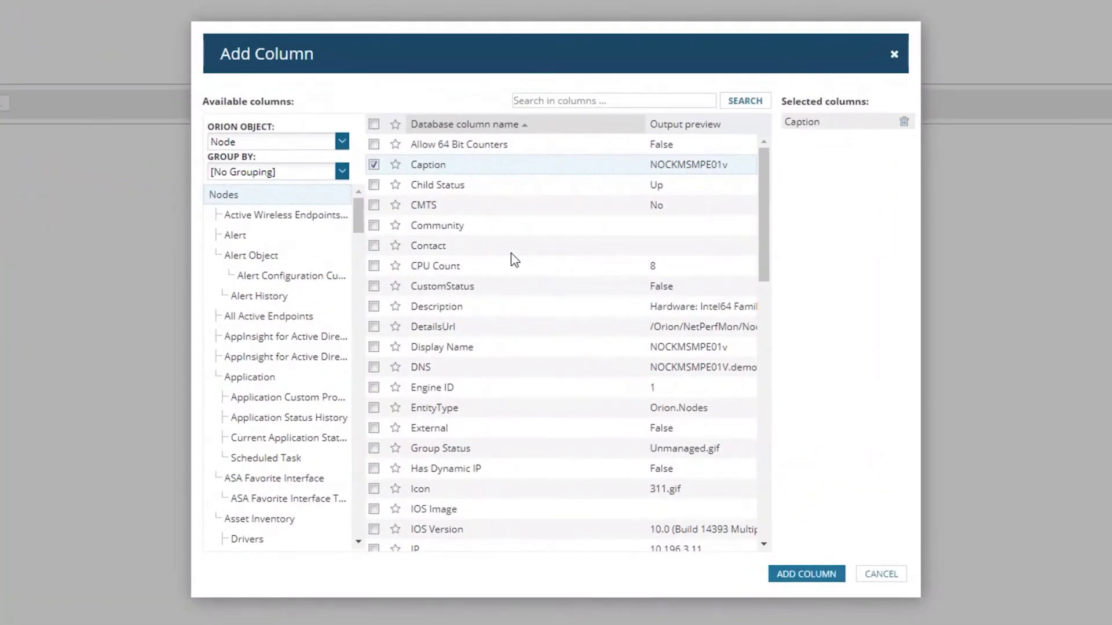
click(623, 101)
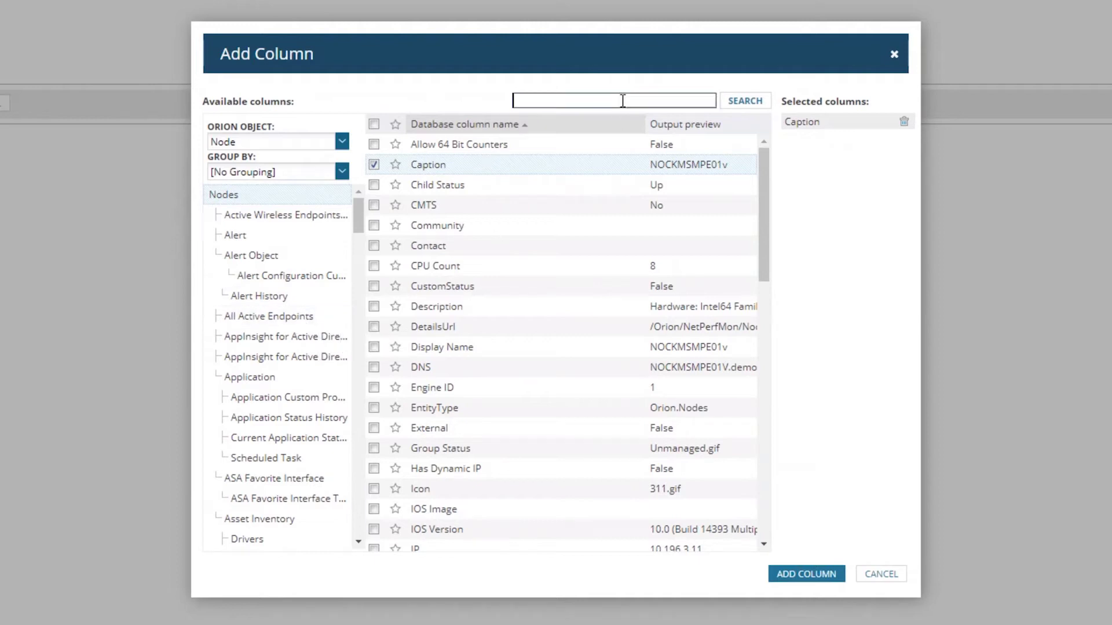
text(decommissioned)
key(Return)
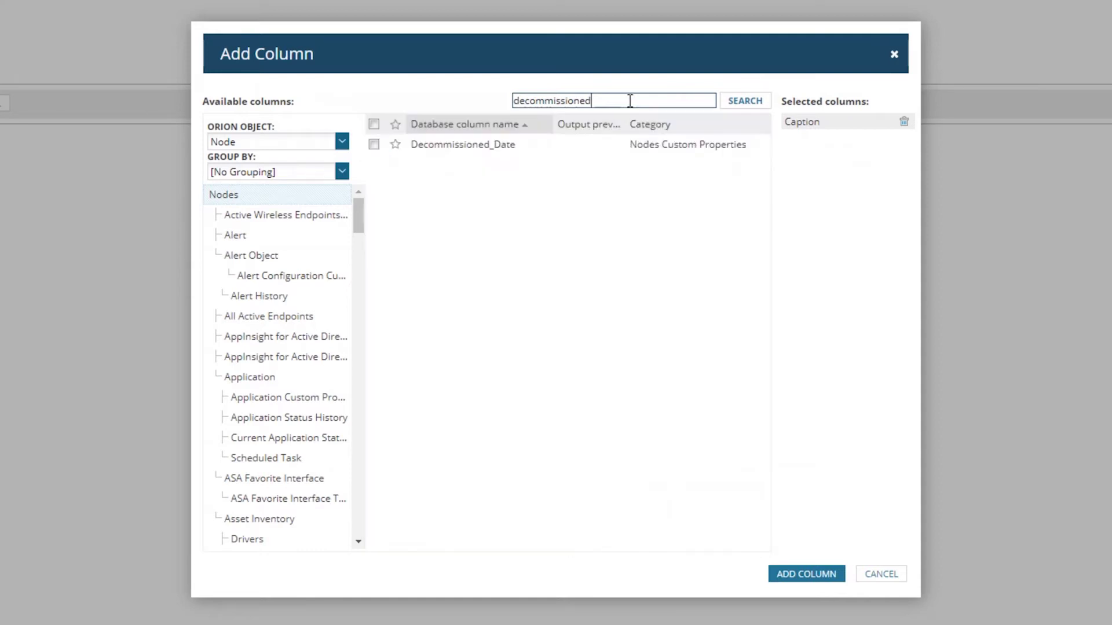
click(374, 146)
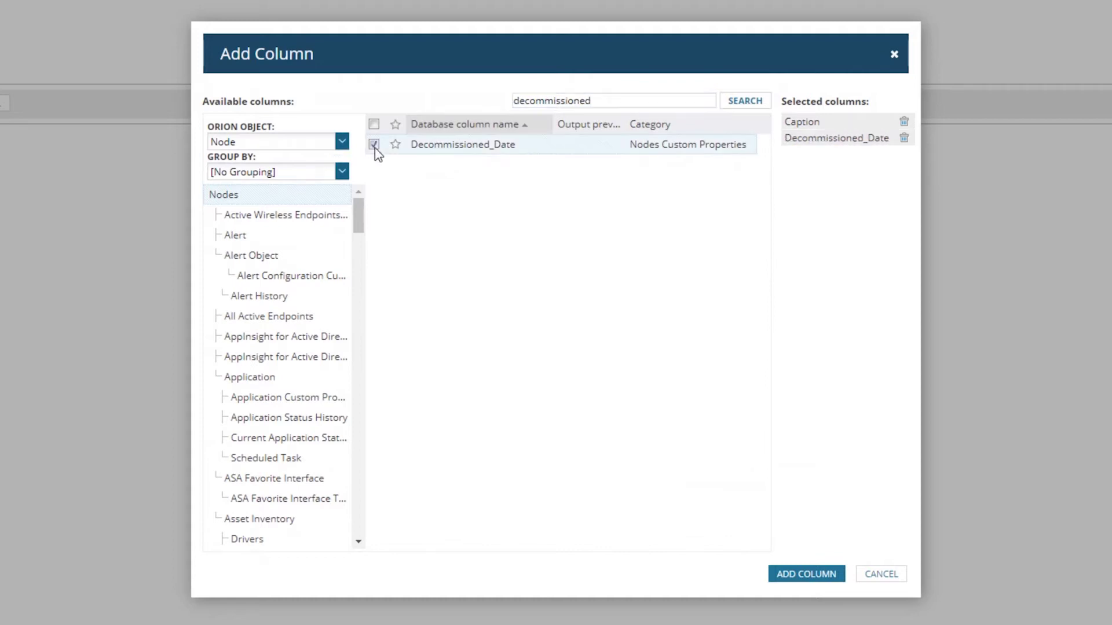
Step: Also choose the Purpose column and add all three columns to the table
double_click(573, 101)
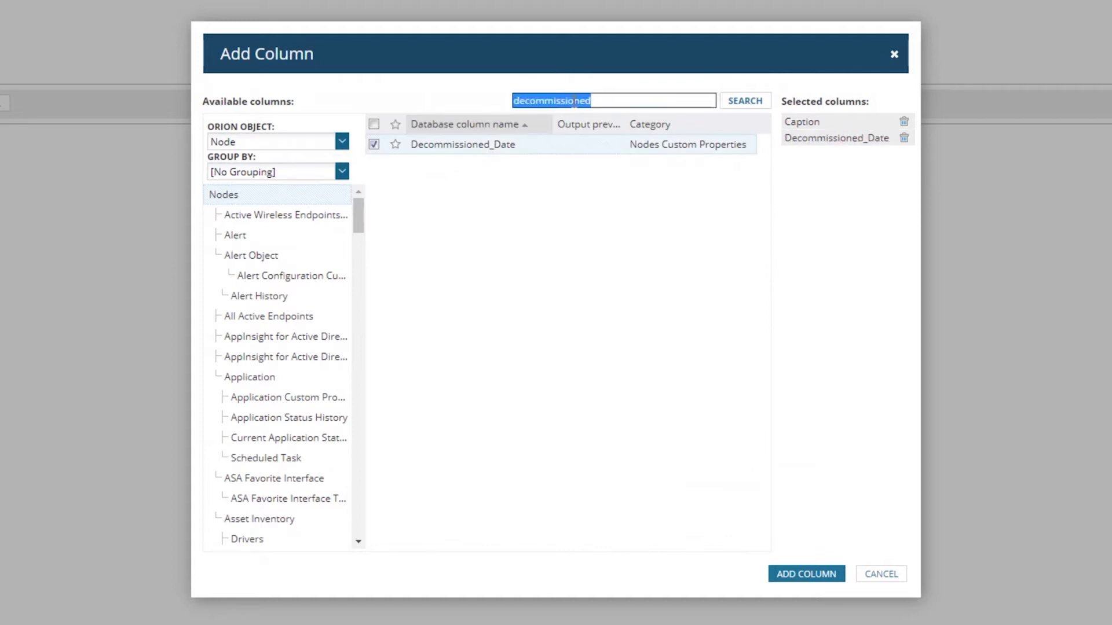
text(purpose)
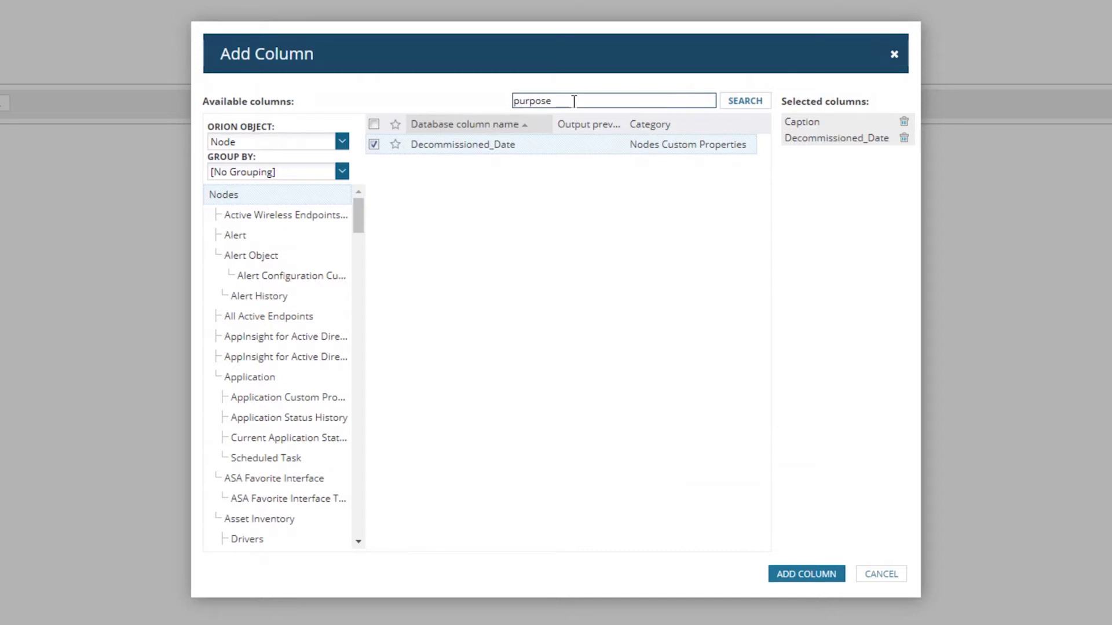
click(767, 108)
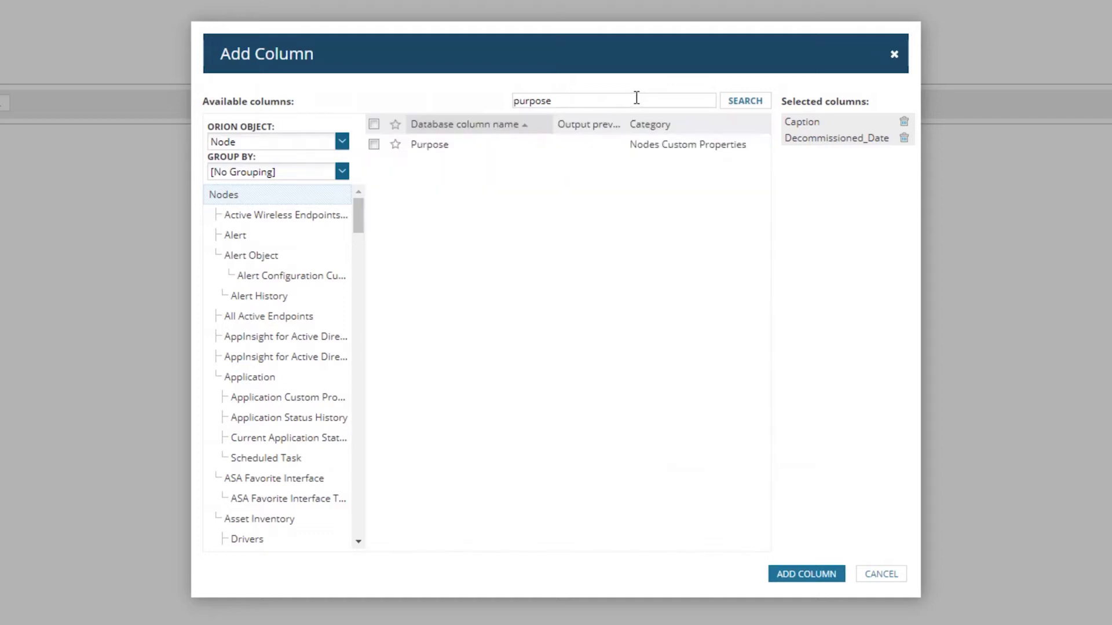
click(374, 144)
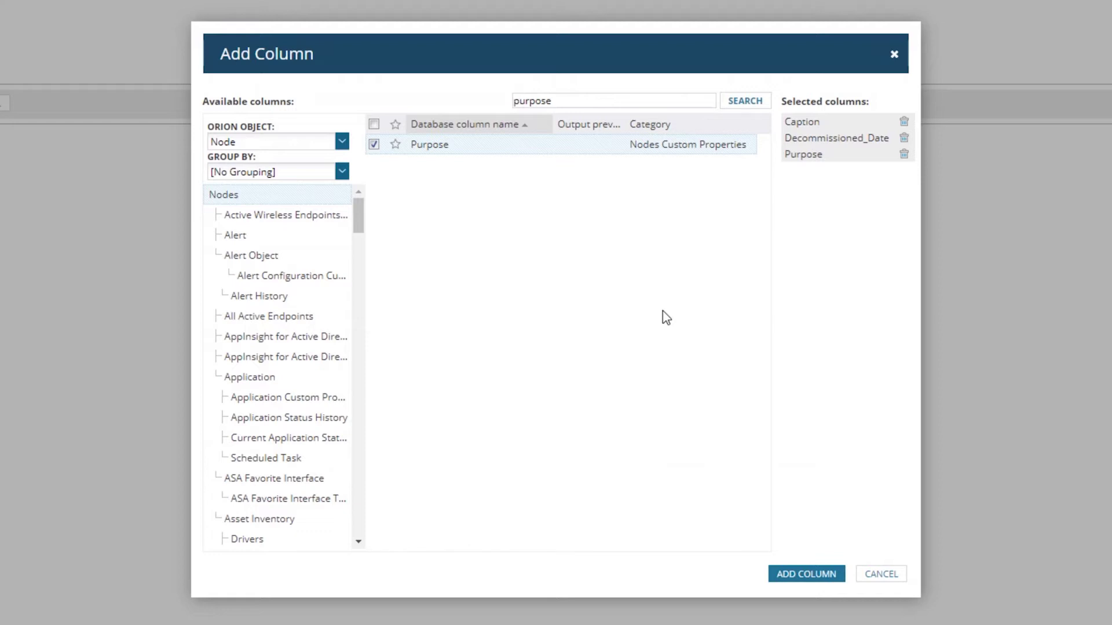
click(806, 574)
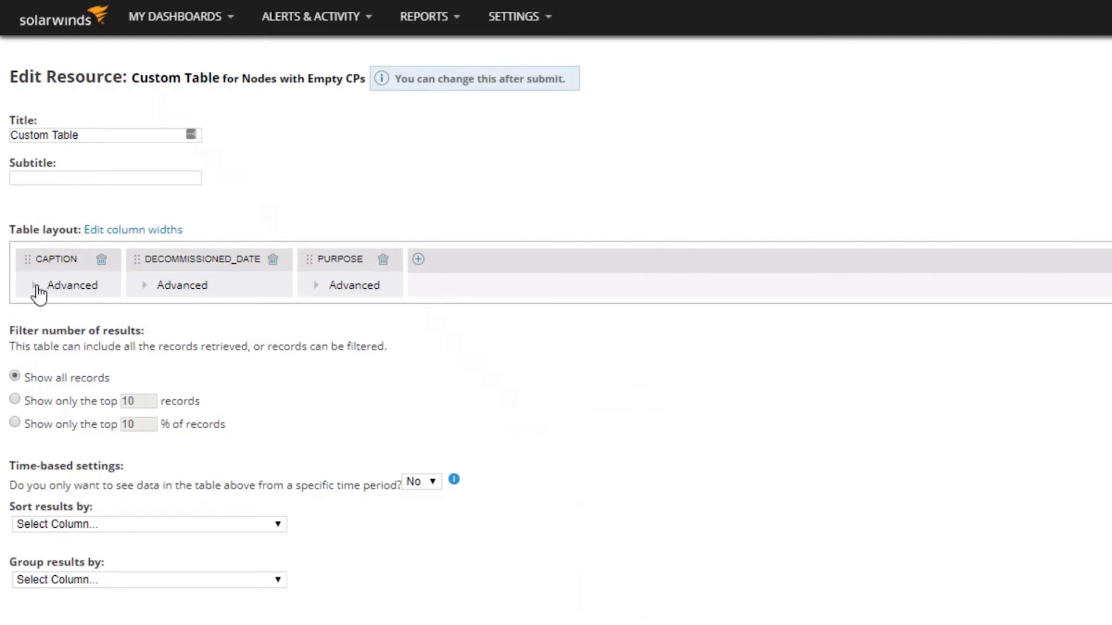
Step: Change the Caption column's advanced Display name to 'Node Name'
click(37, 286)
drag(198, 344, 99, 344)
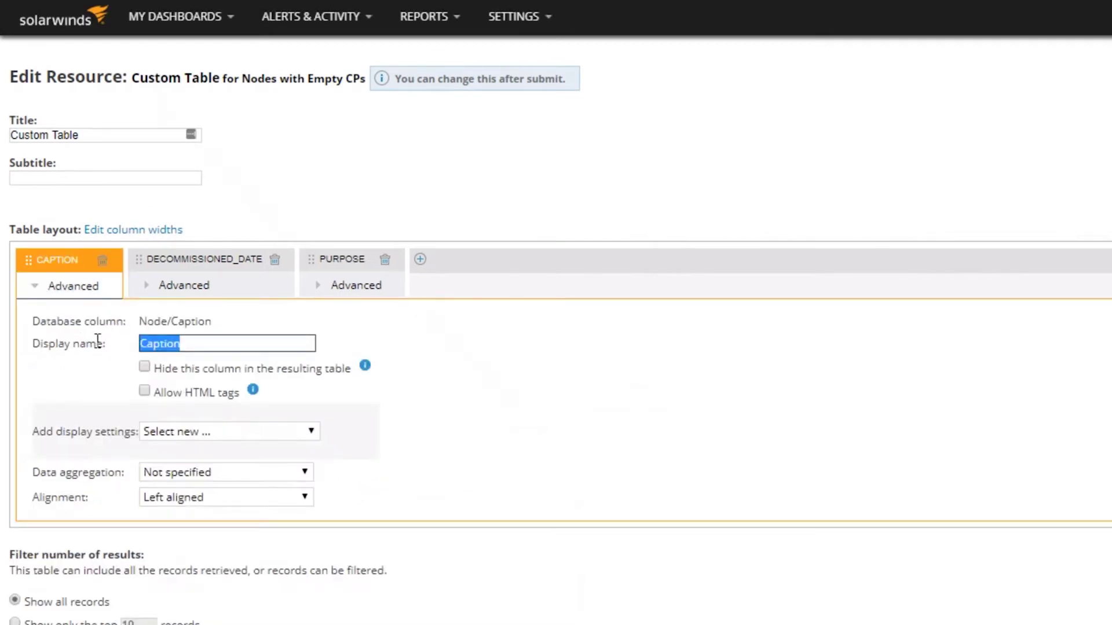
text(Node Name)
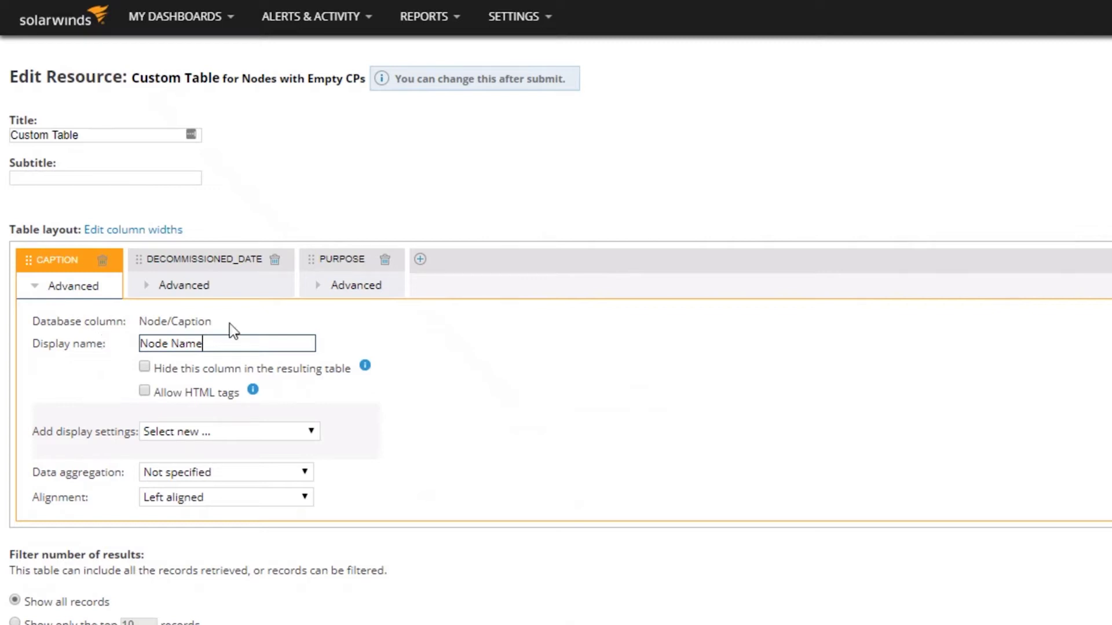
click(243, 318)
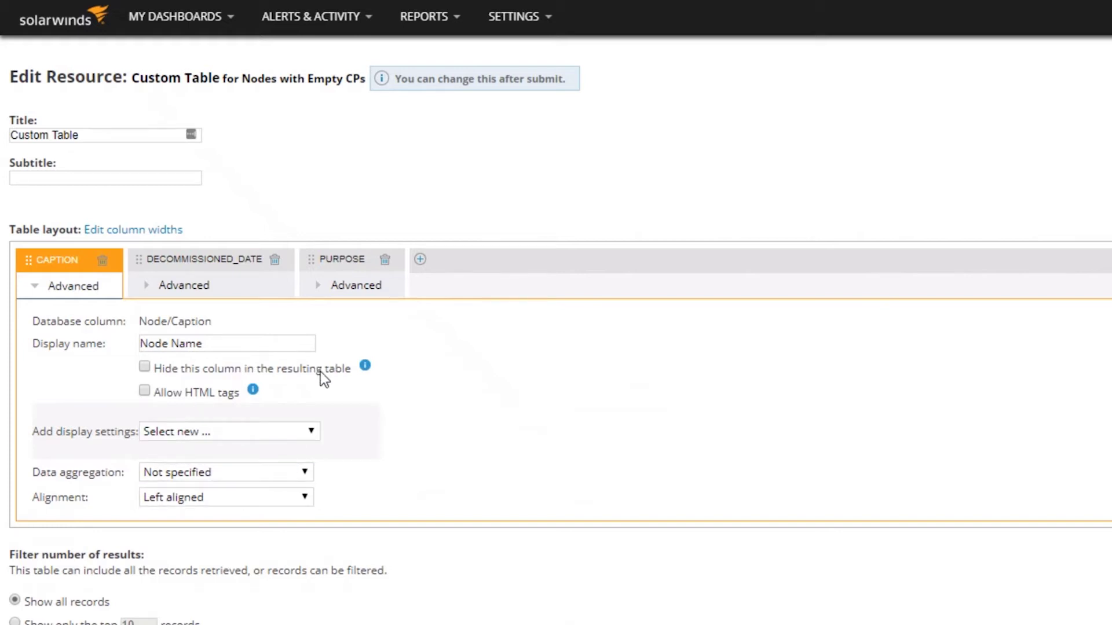
click(312, 432)
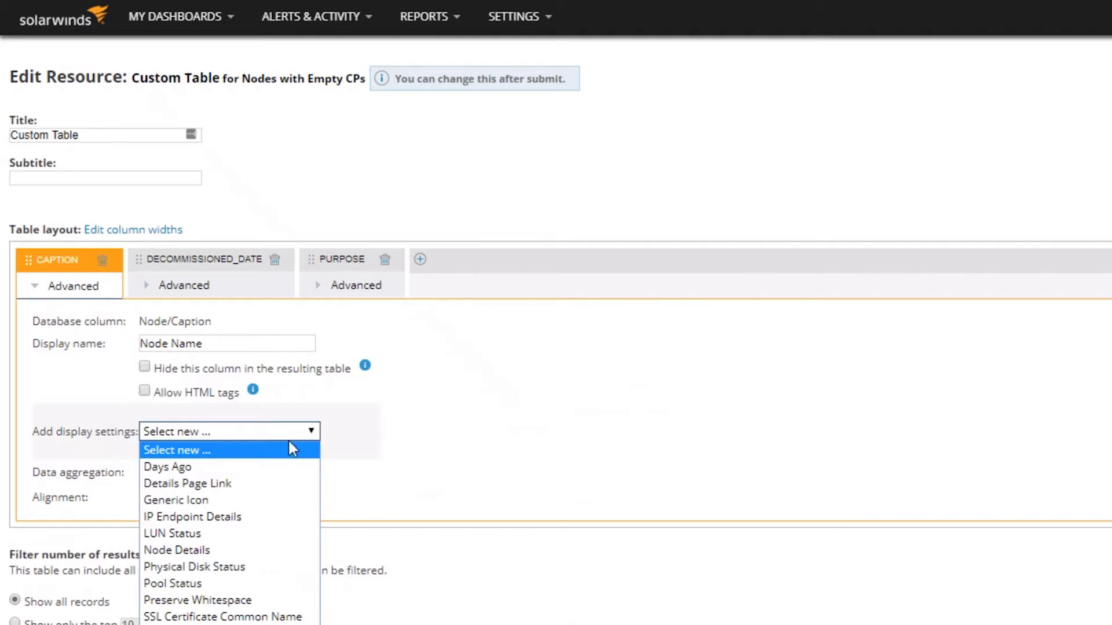
Step: Display Node Name as a Details Page Link, keeping aggregation Not specified and Left alignment
click(250, 484)
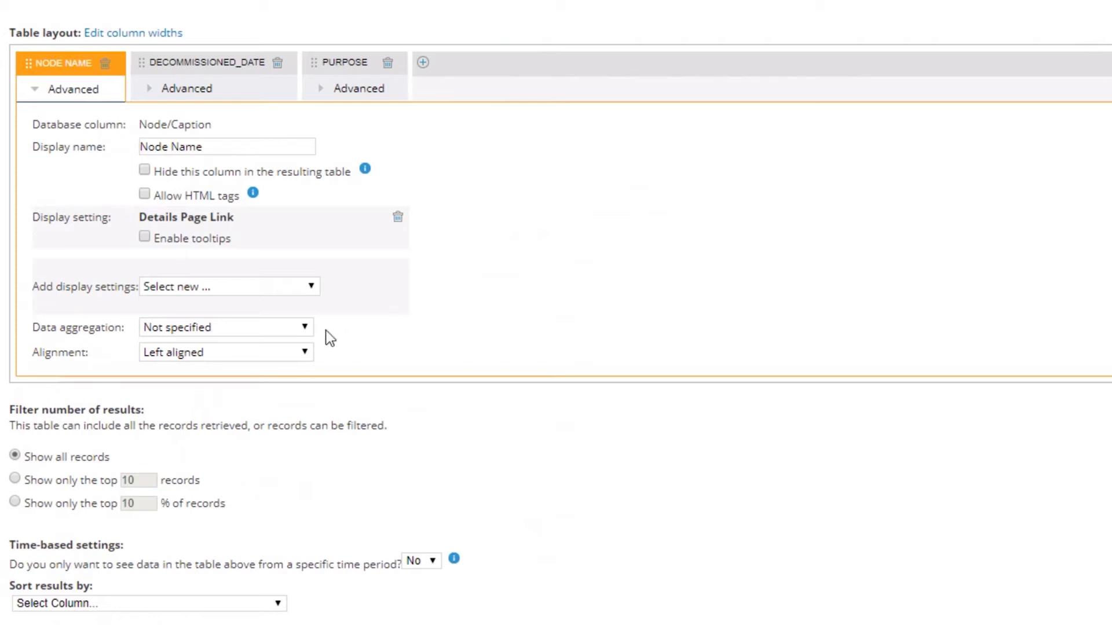
click(305, 327)
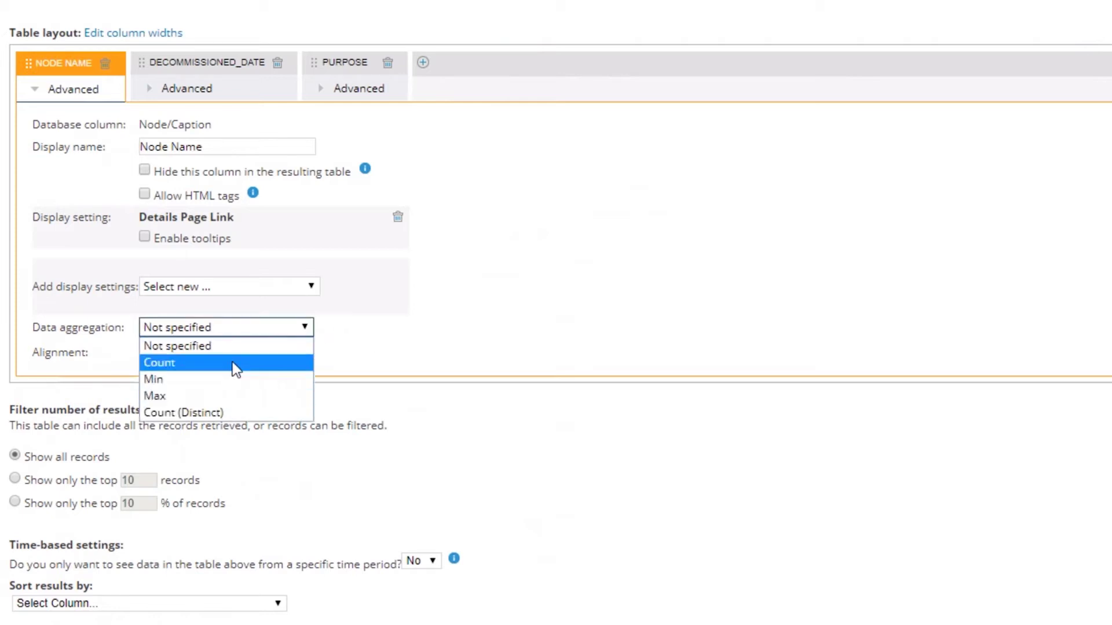
click(375, 323)
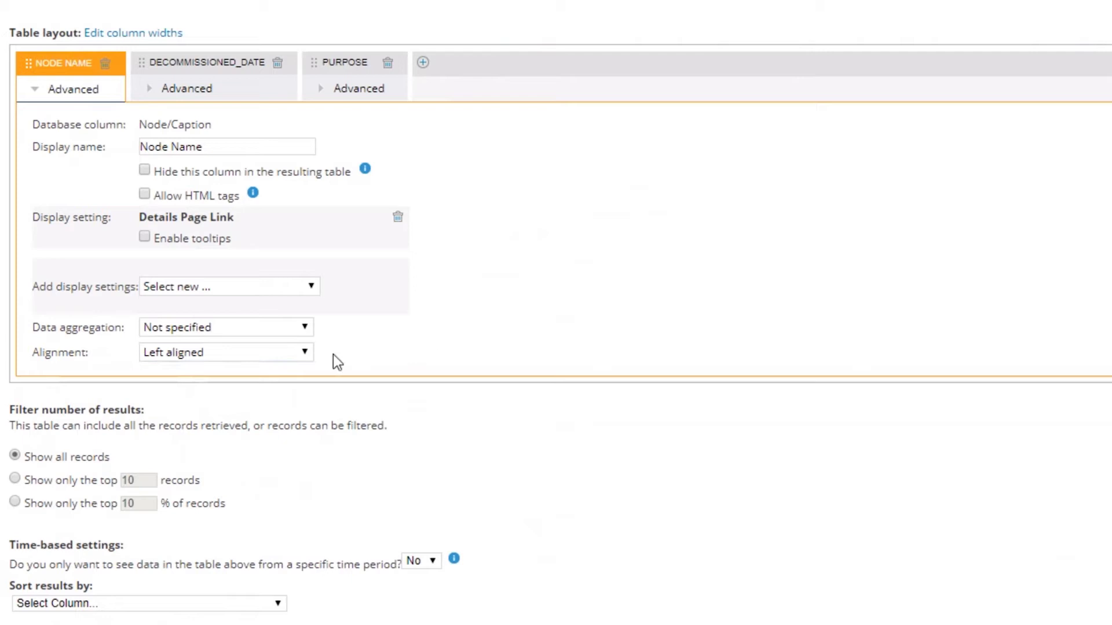
click(306, 354)
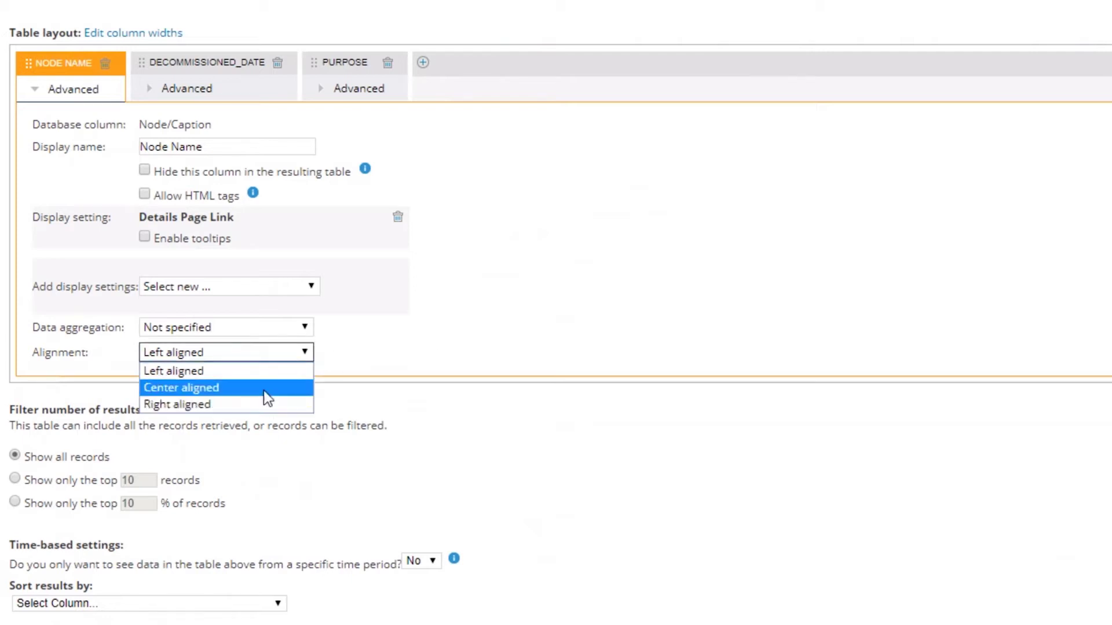
click(299, 370)
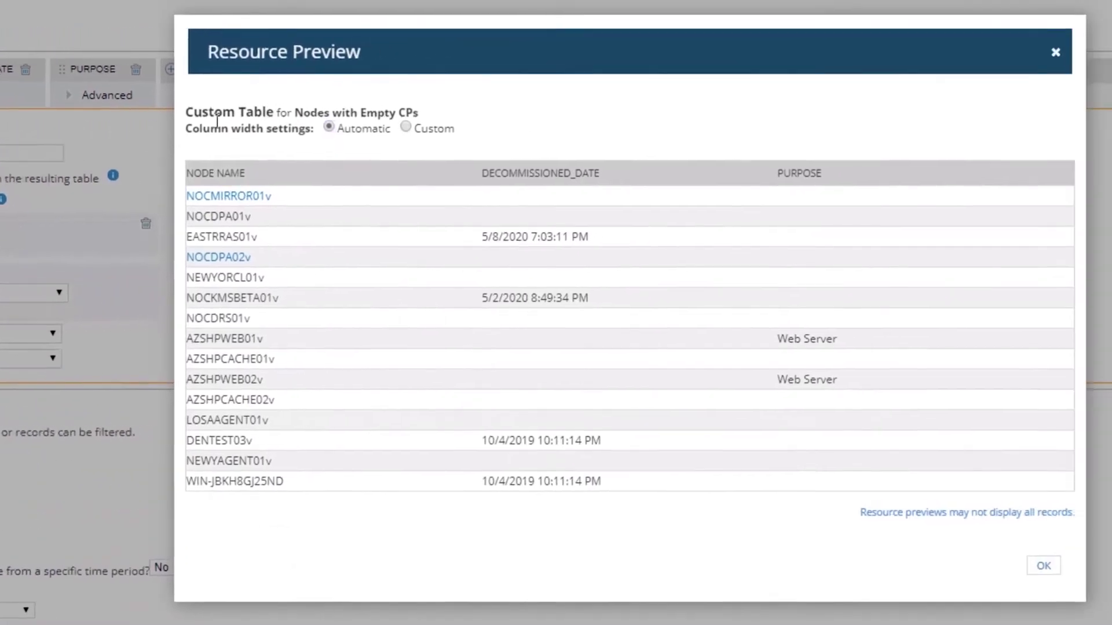
click(335, 129)
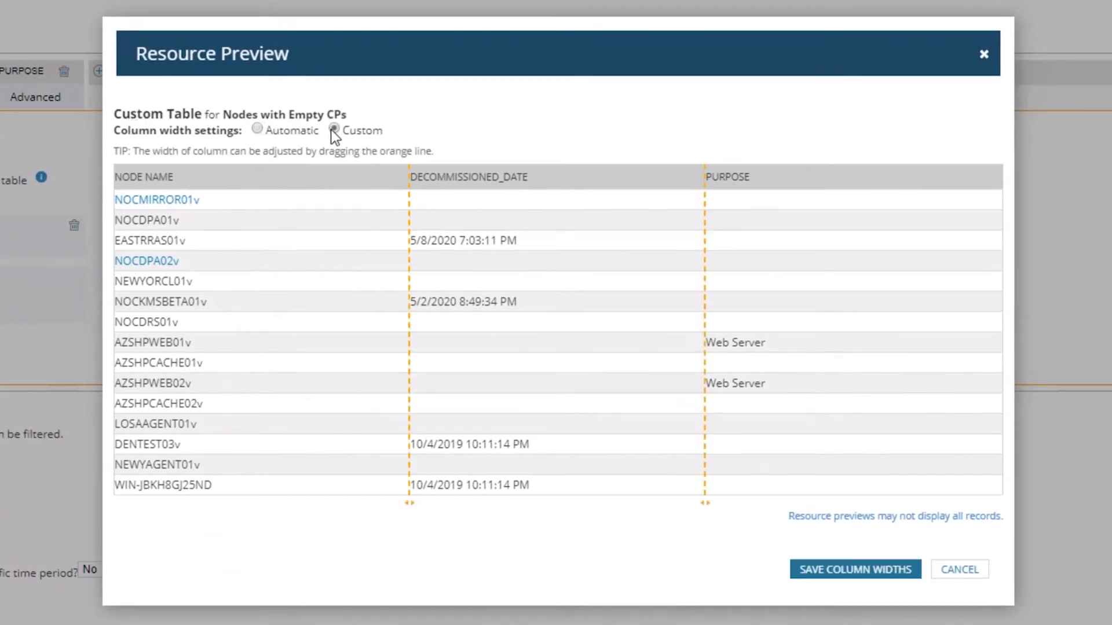
drag(410, 176, 299, 177)
drag(704, 177, 579, 178)
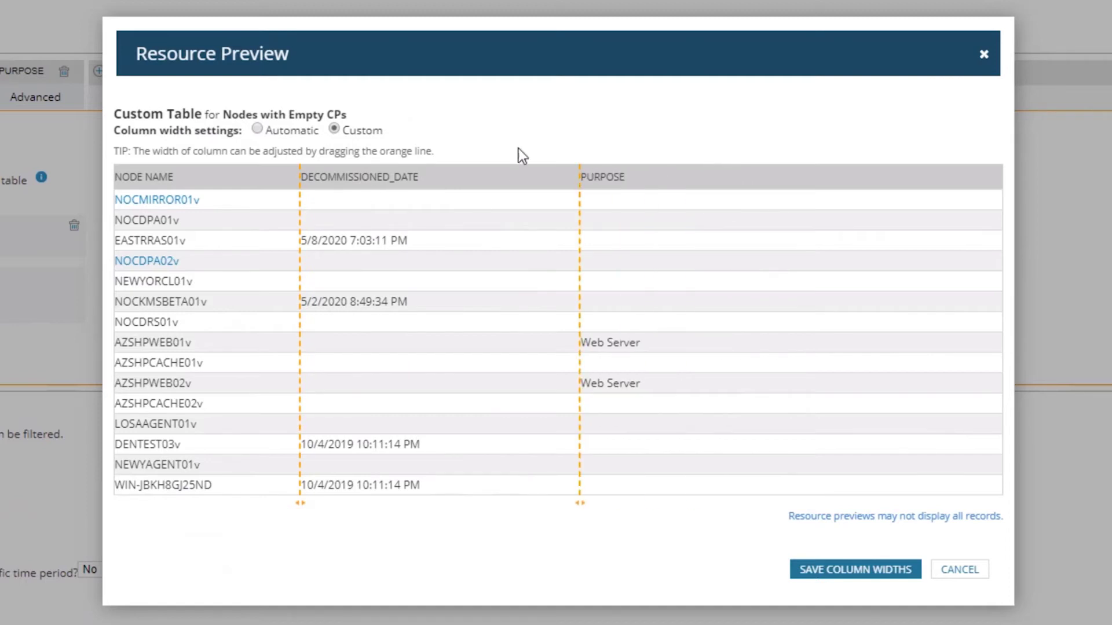
click(257, 128)
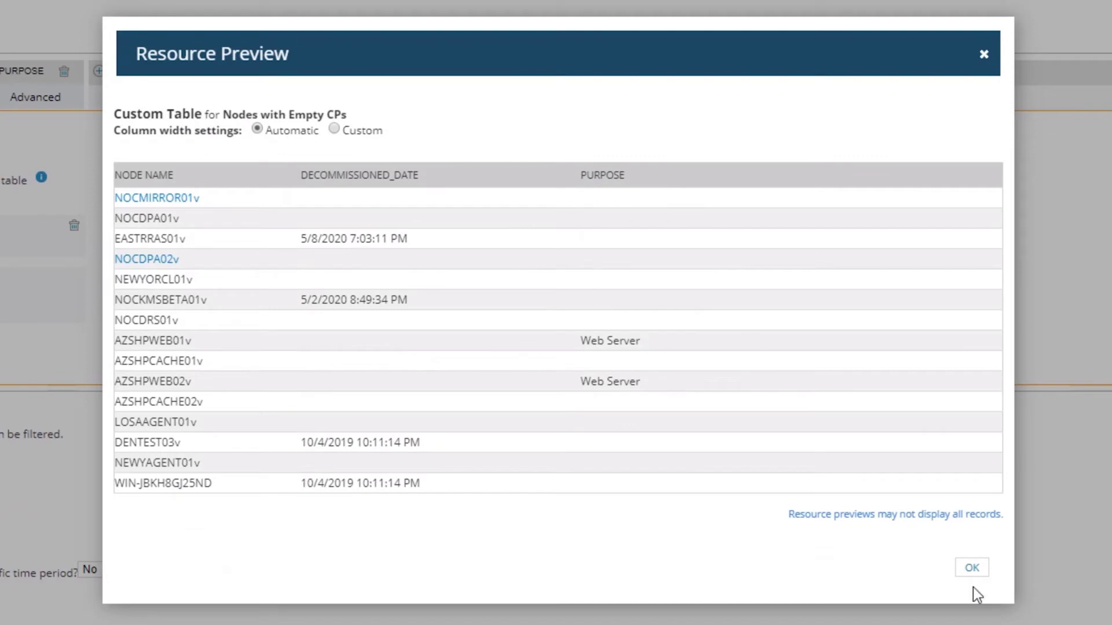
click(972, 569)
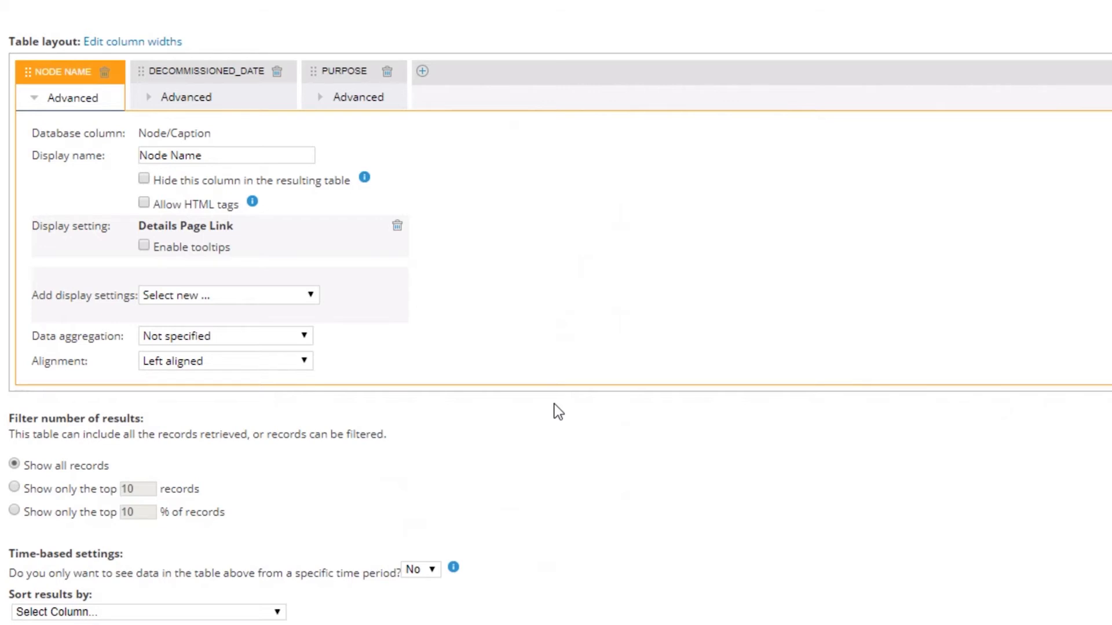
scroll(313, 507, down, 3)
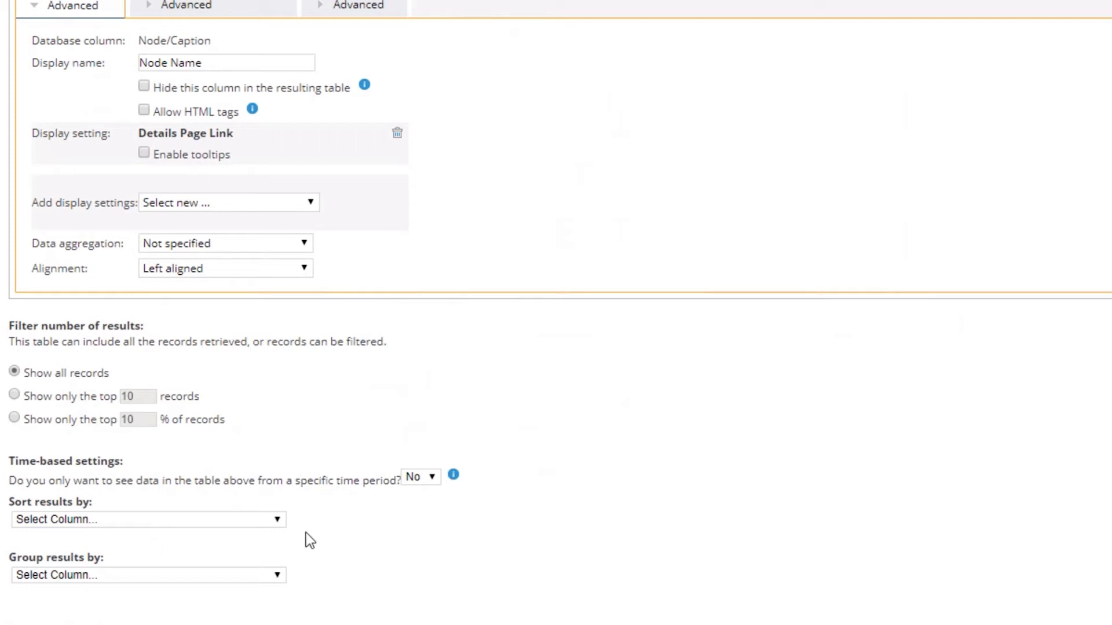
click(276, 520)
click(371, 532)
click(281, 575)
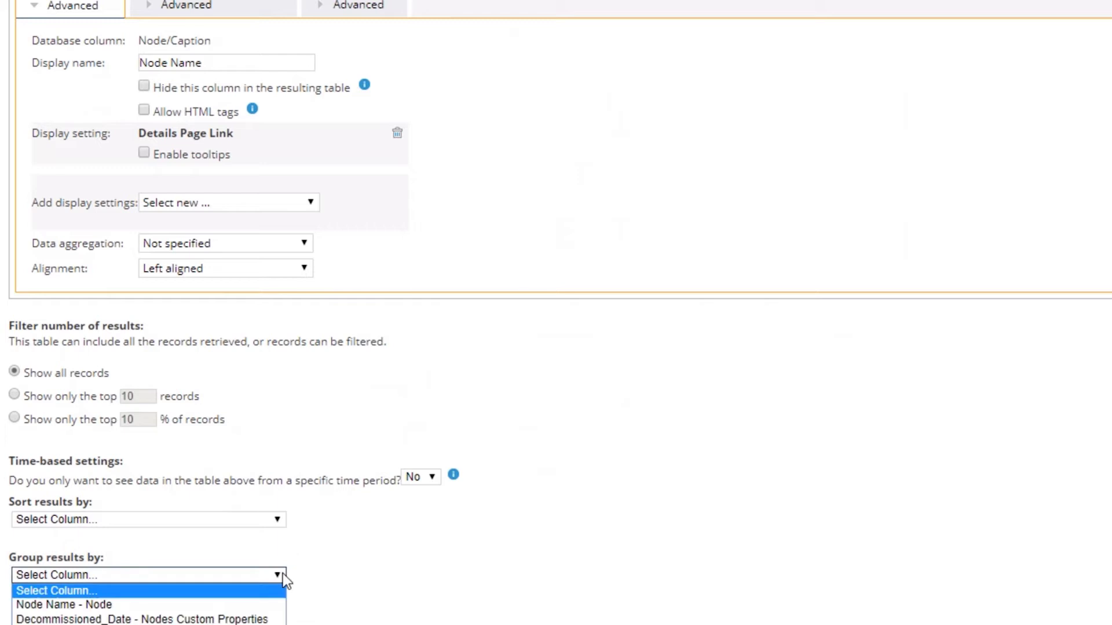
click(198, 591)
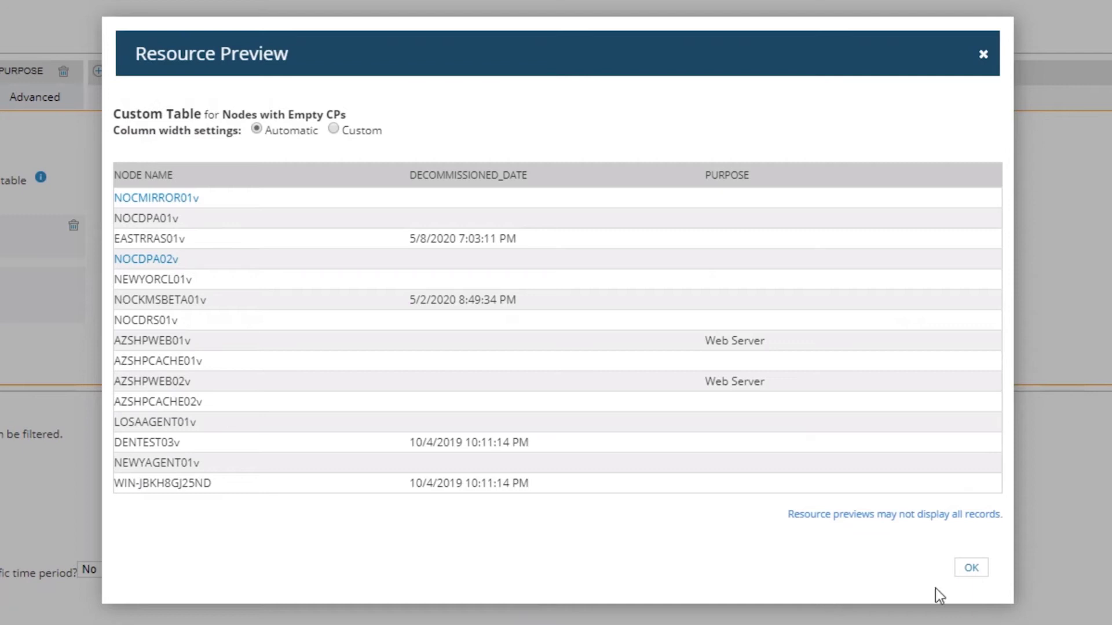
click(971, 567)
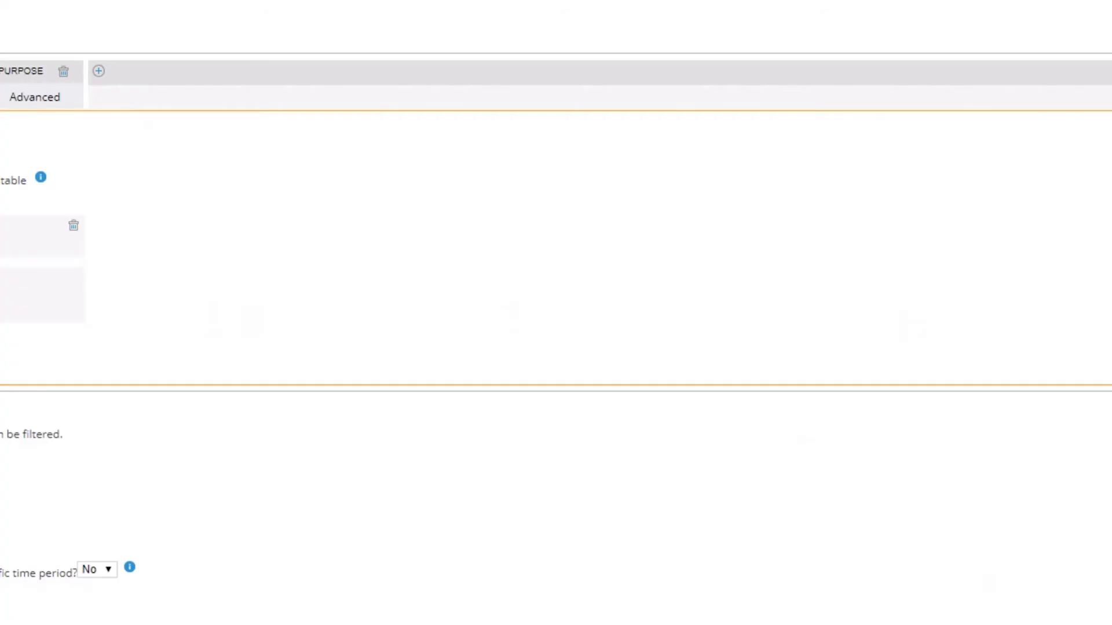
Step: Sort and group the results by Node Name - Node, then preview the resource
scroll(151, 536, down, 2)
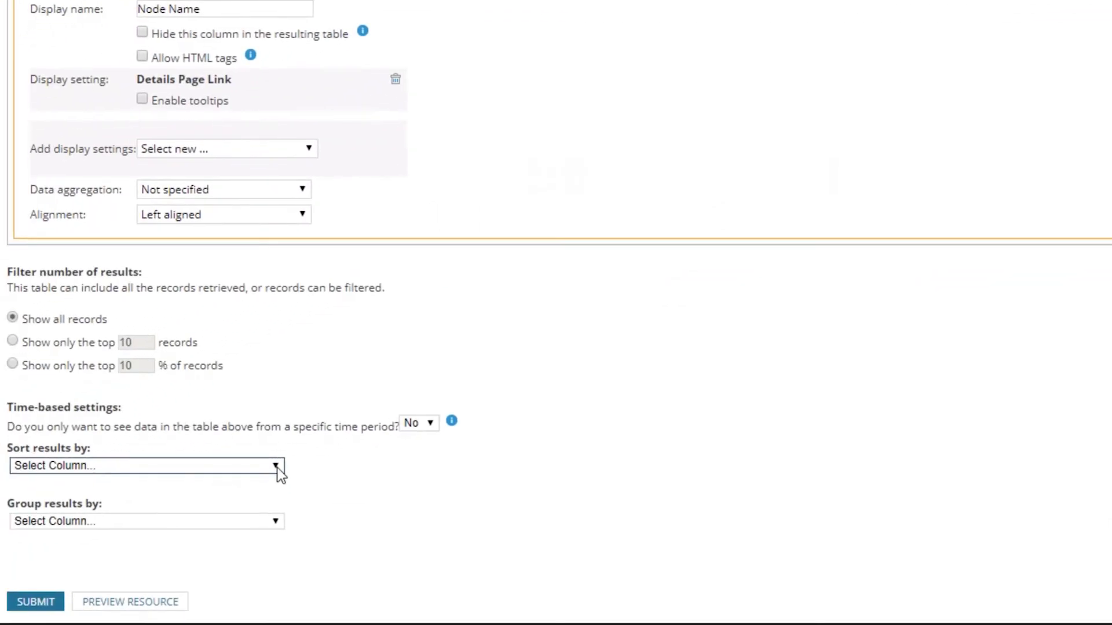
click(276, 468)
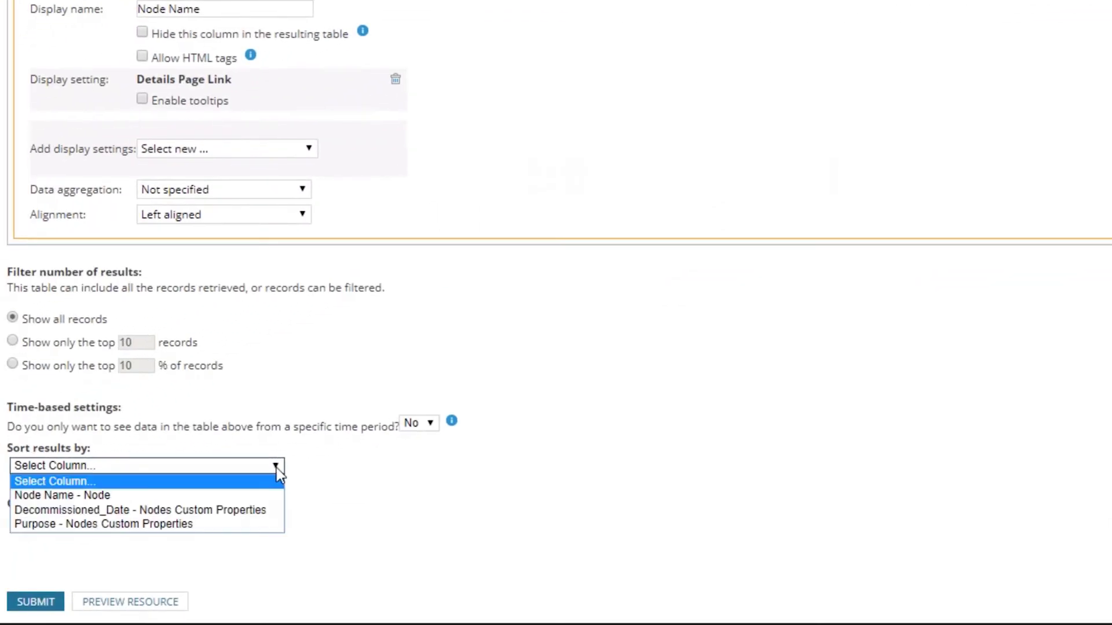
click(179, 492)
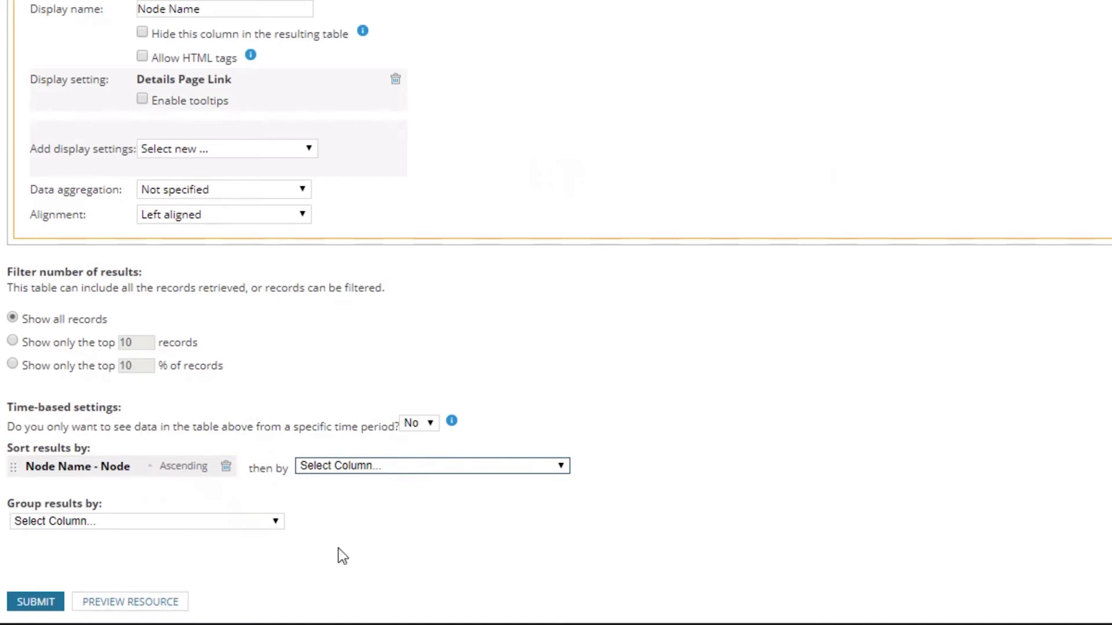
scroll(347, 546, down, 1)
scroll(353, 543, down, 1)
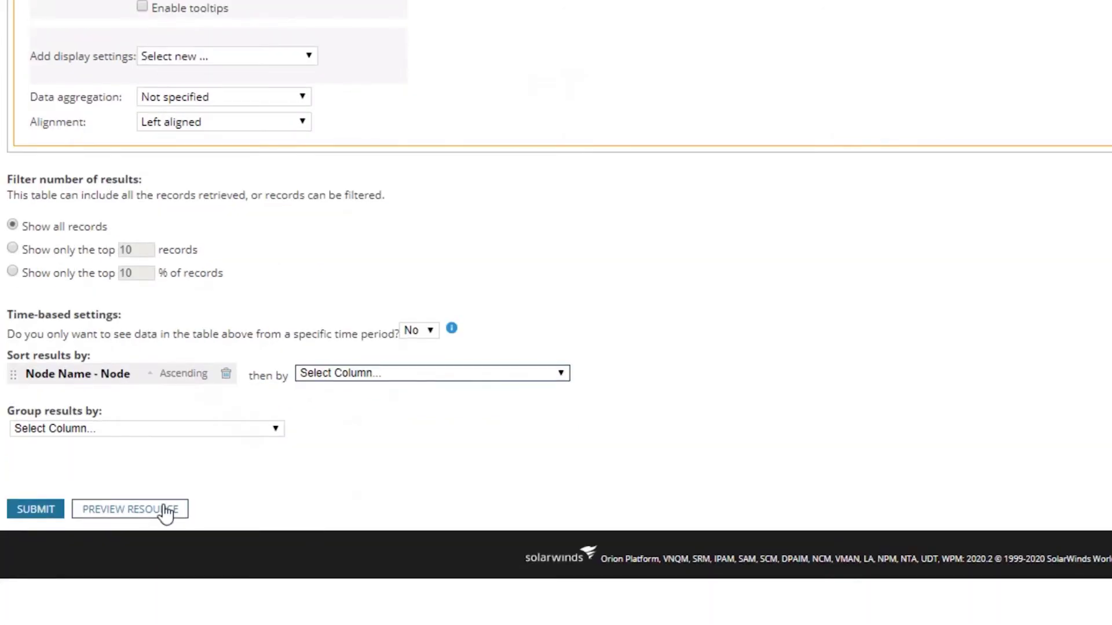
click(219, 432)
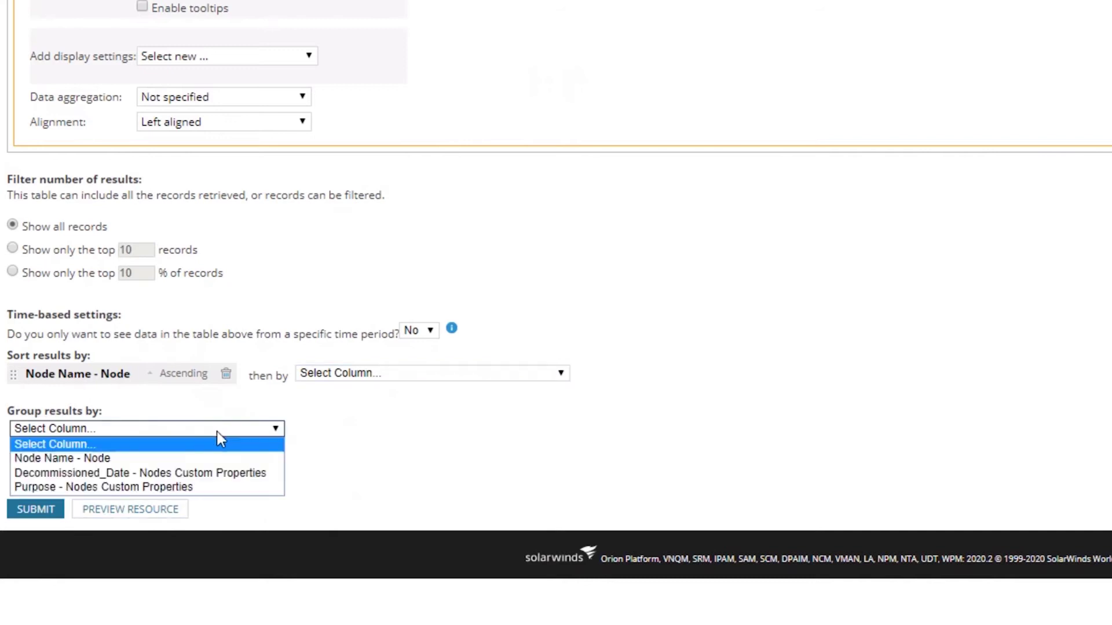
click(269, 459)
click(161, 511)
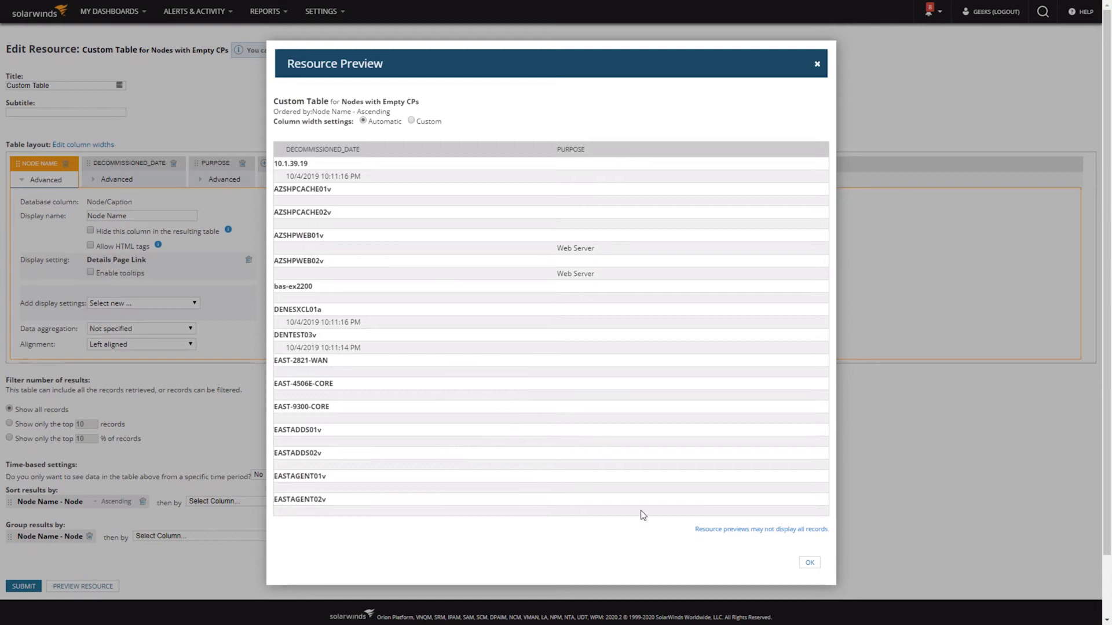
Step: Close the Resource Preview and delete the Node Name group-by entry
click(809, 564)
click(89, 536)
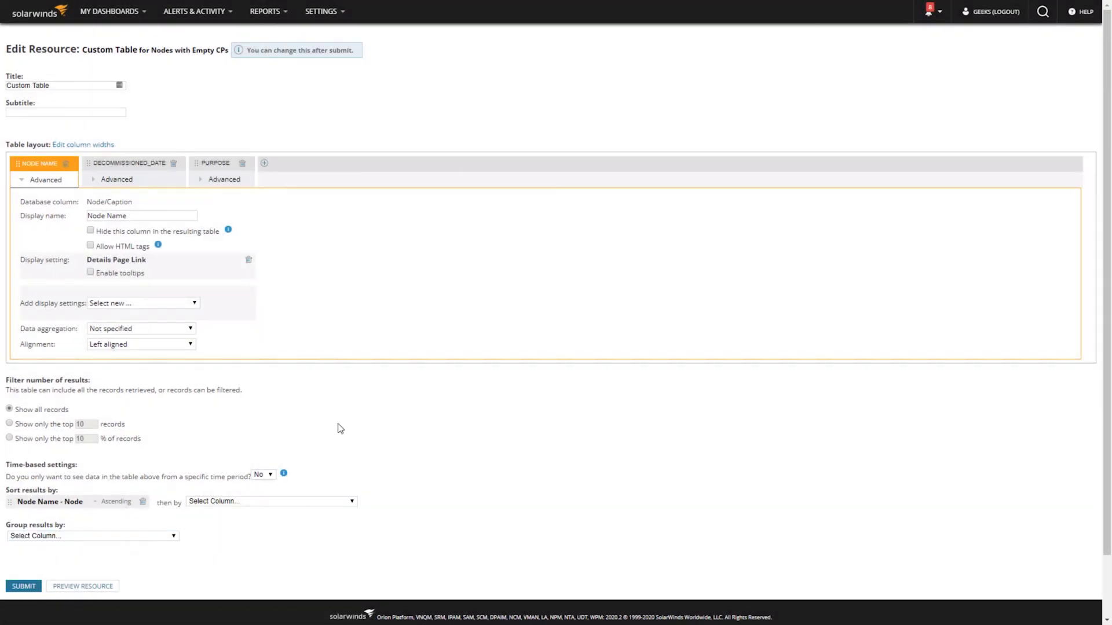
Step: Retitle the table 'Nodes with Empty CPs' and submit it to the report layout
click(77, 87)
key(ctrl+a)
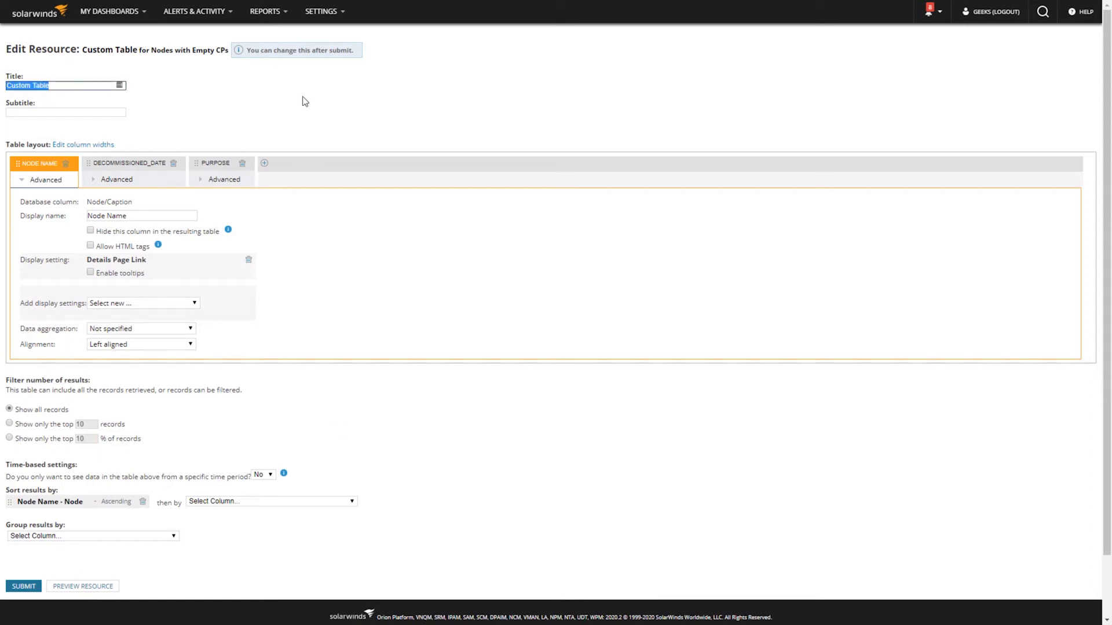
text(Nodes with Empty CPs)
click(34, 586)
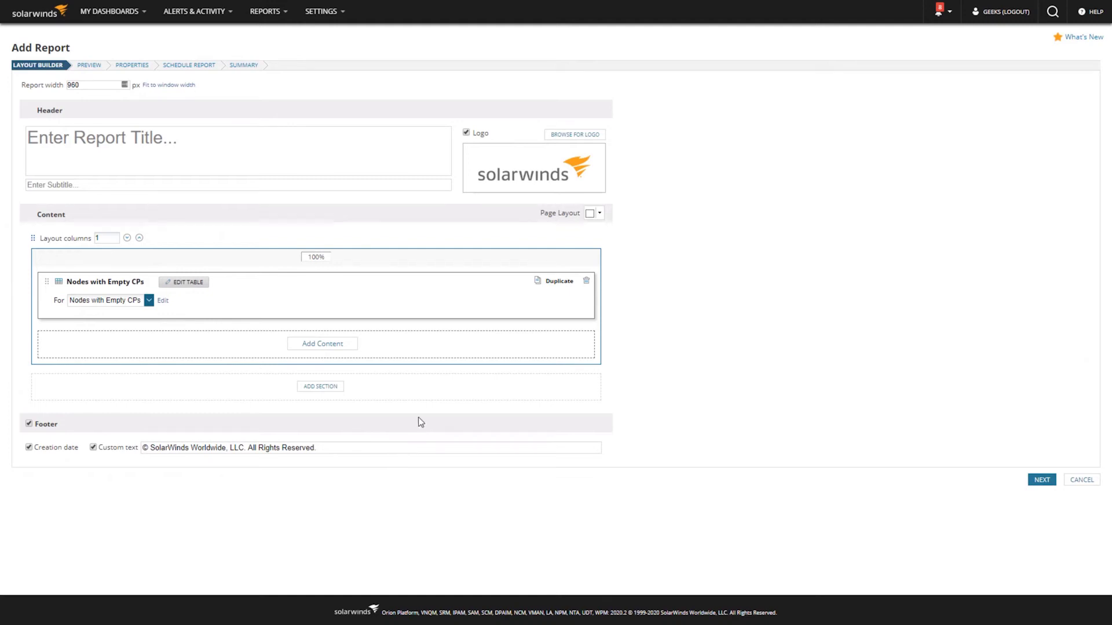
Step: Enter 'Nodes with Empty CPs' as the report title in the Header
click(266, 154)
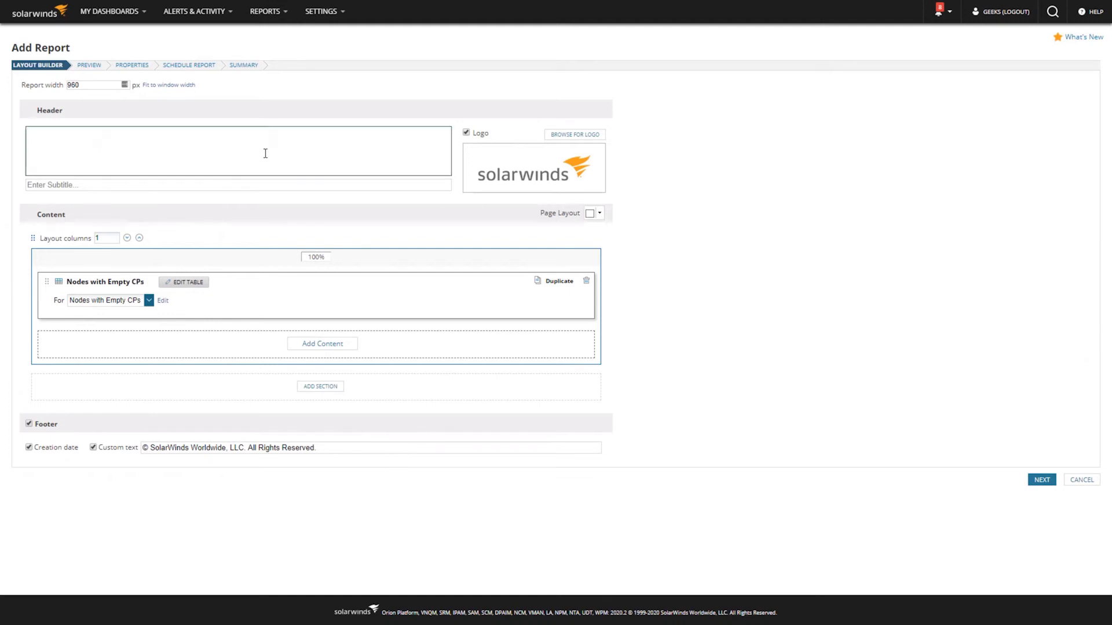
text(Nodes wi)
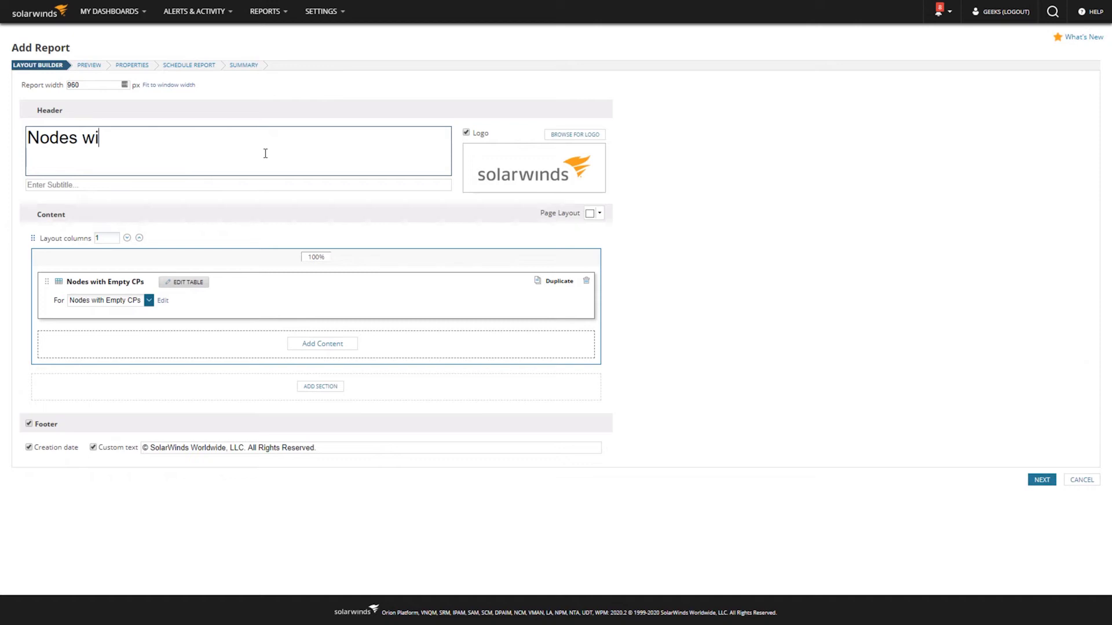
text(th Empty C)
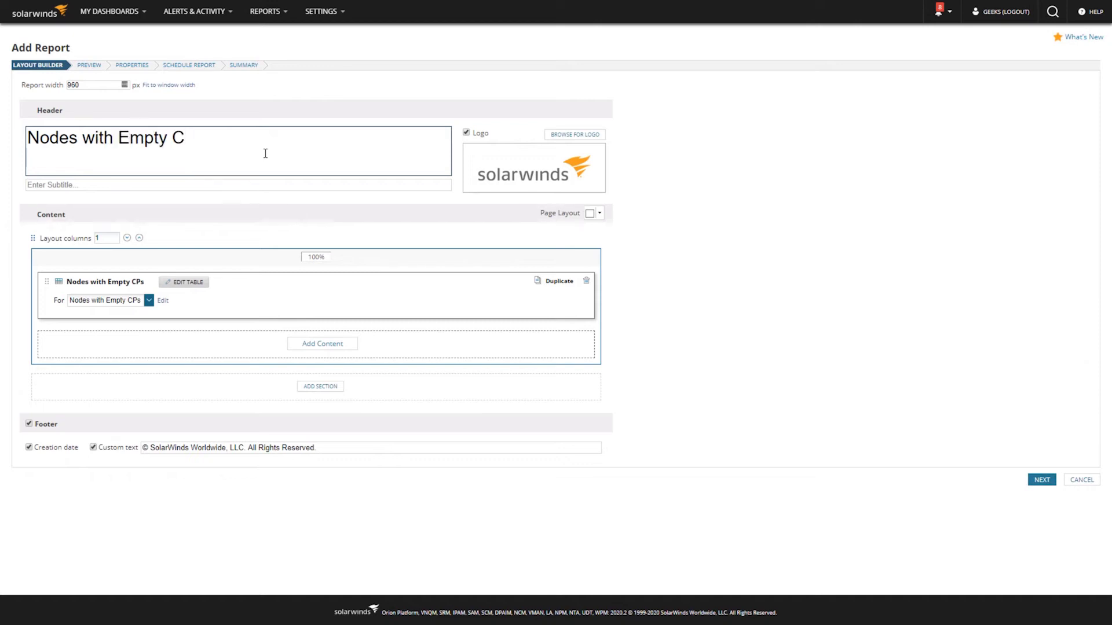
text(Ps)
click(438, 203)
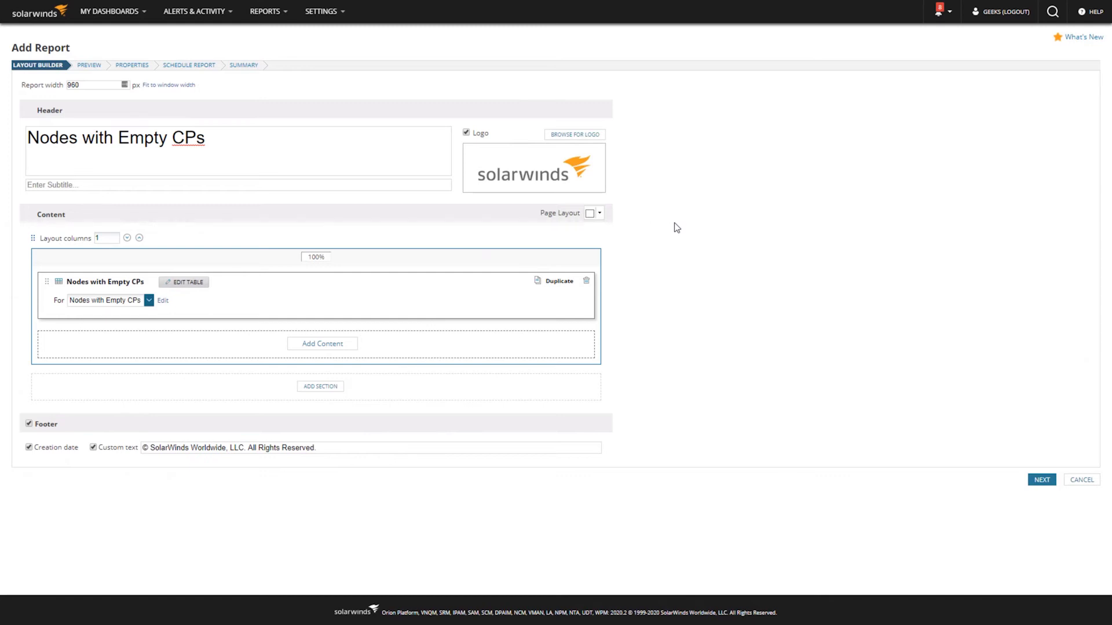
Step: Check the preview's nodes with Decommissioned_Date and Purpose values, then continue to Properties
click(1042, 478)
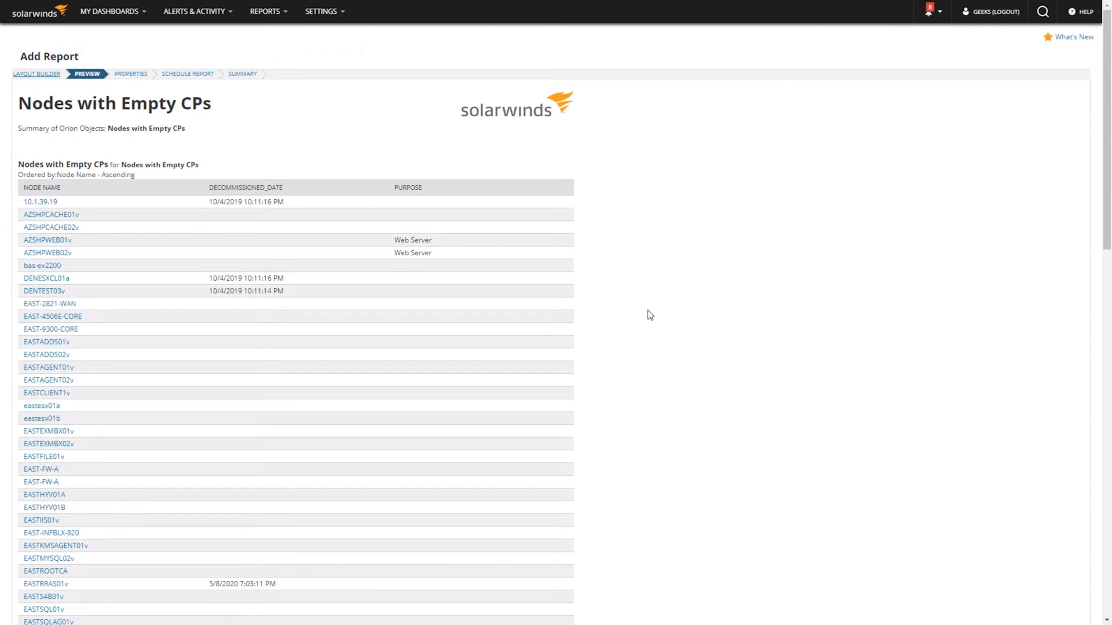
scroll(646, 315, down, 1)
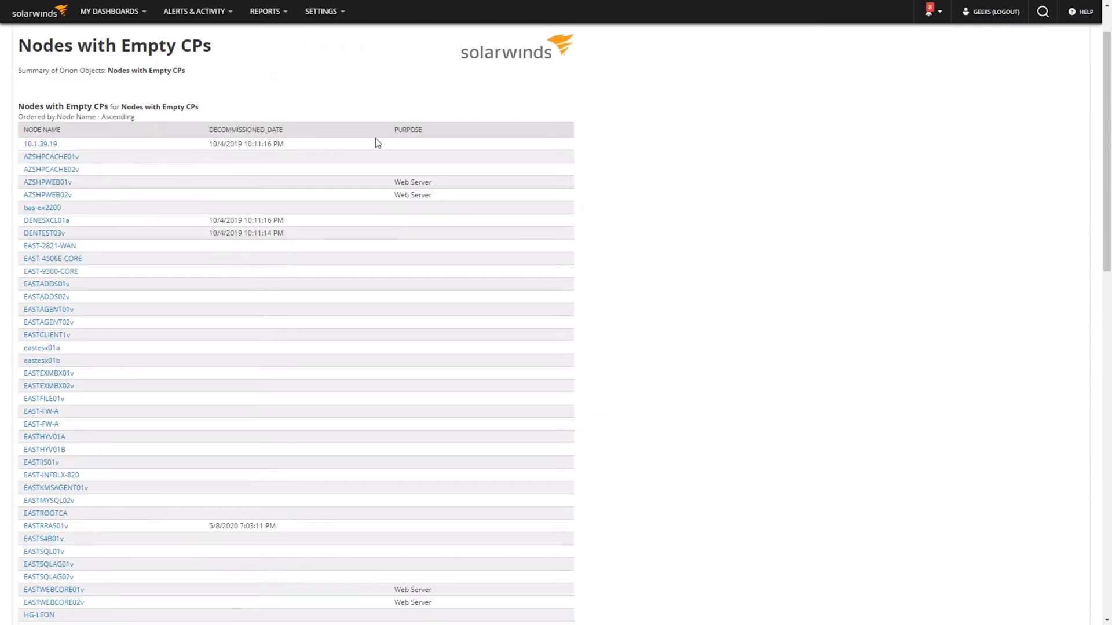
scroll(490, 244, down, 1)
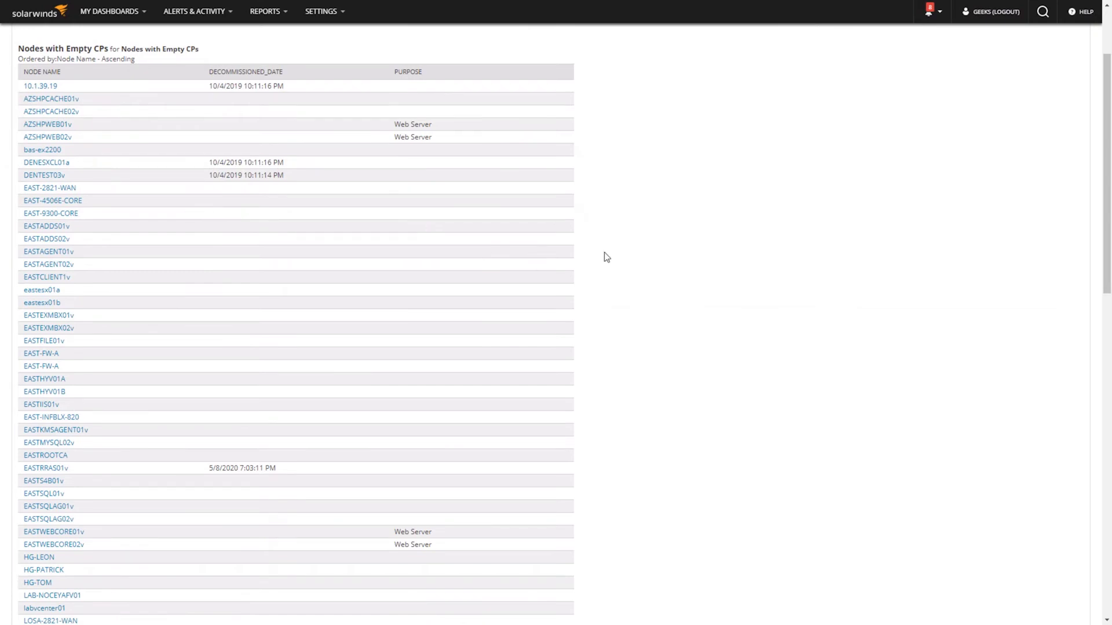
scroll(615, 258, down, 3)
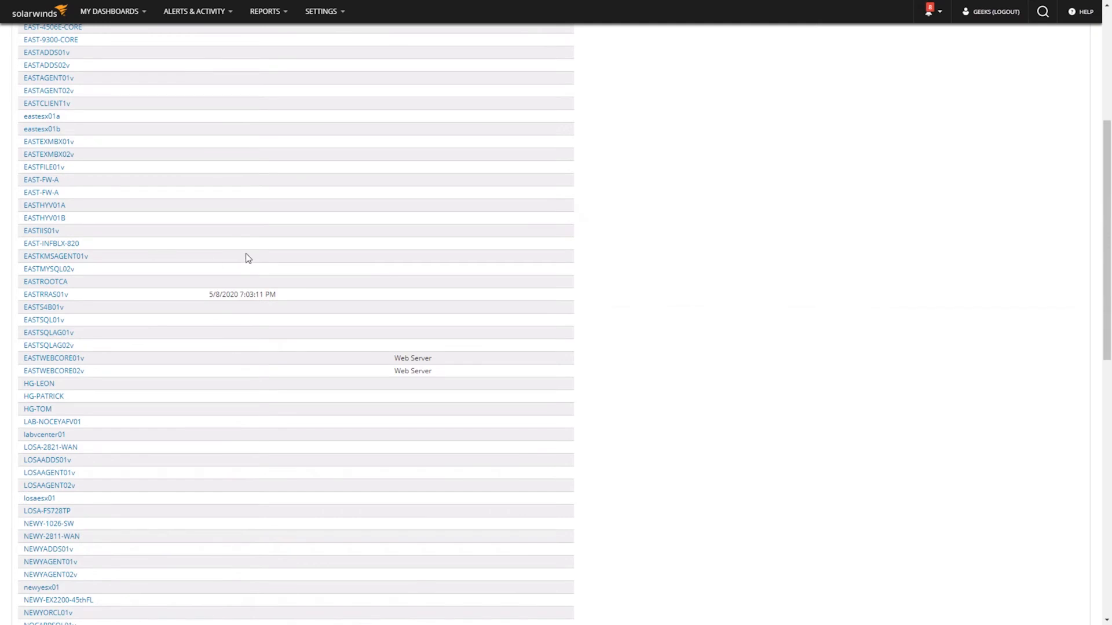
scroll(287, 305, down, 1)
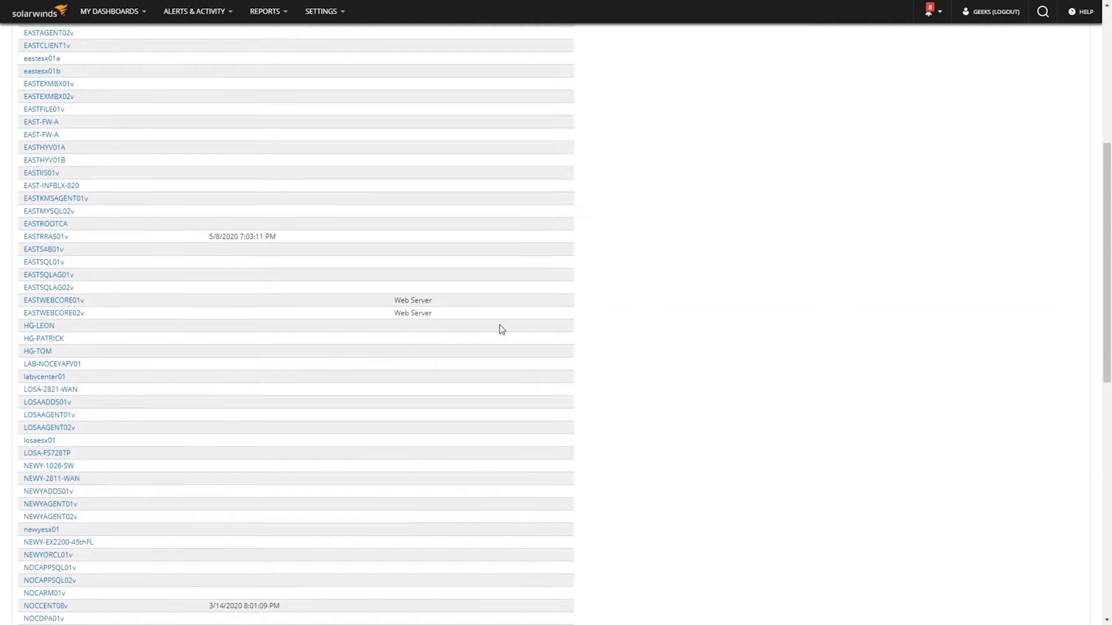
scroll(497, 329, down, 2)
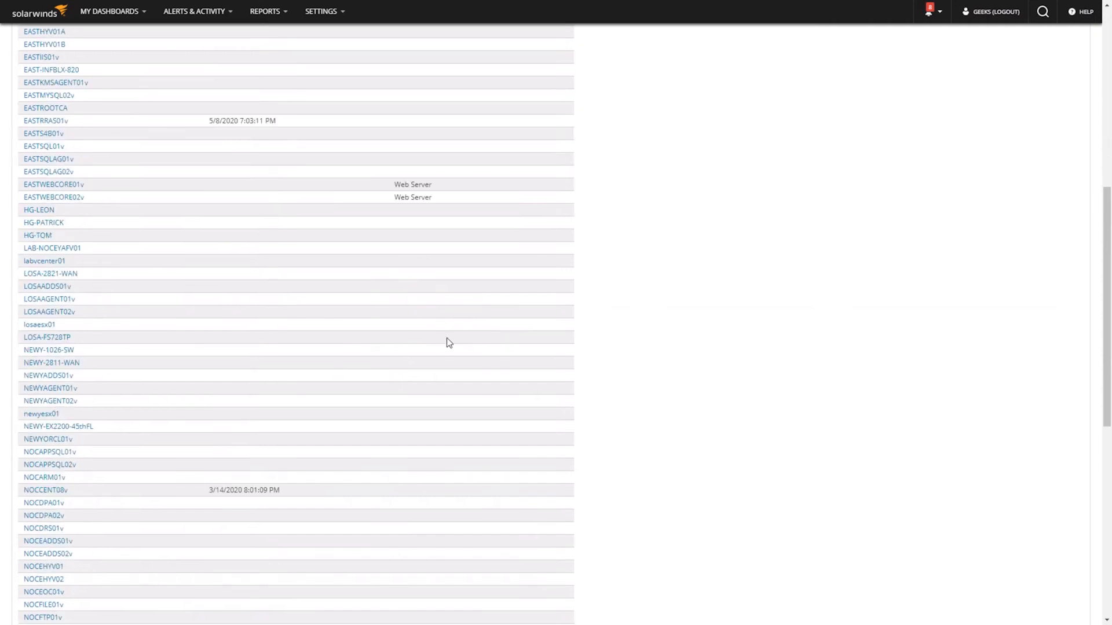
scroll(446, 338, down, 8)
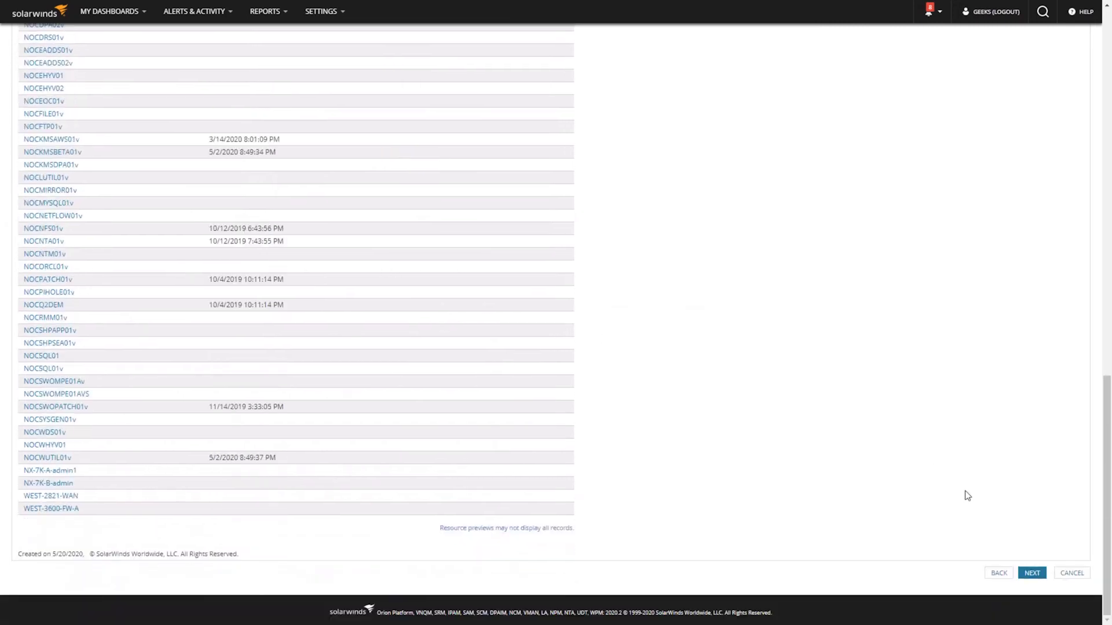
click(1031, 574)
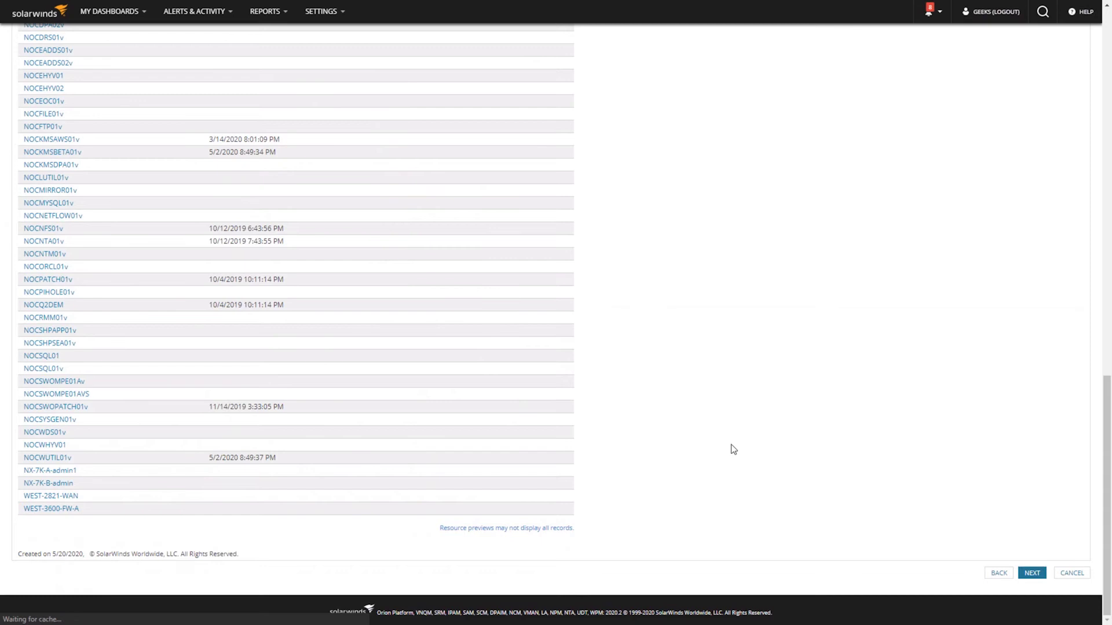